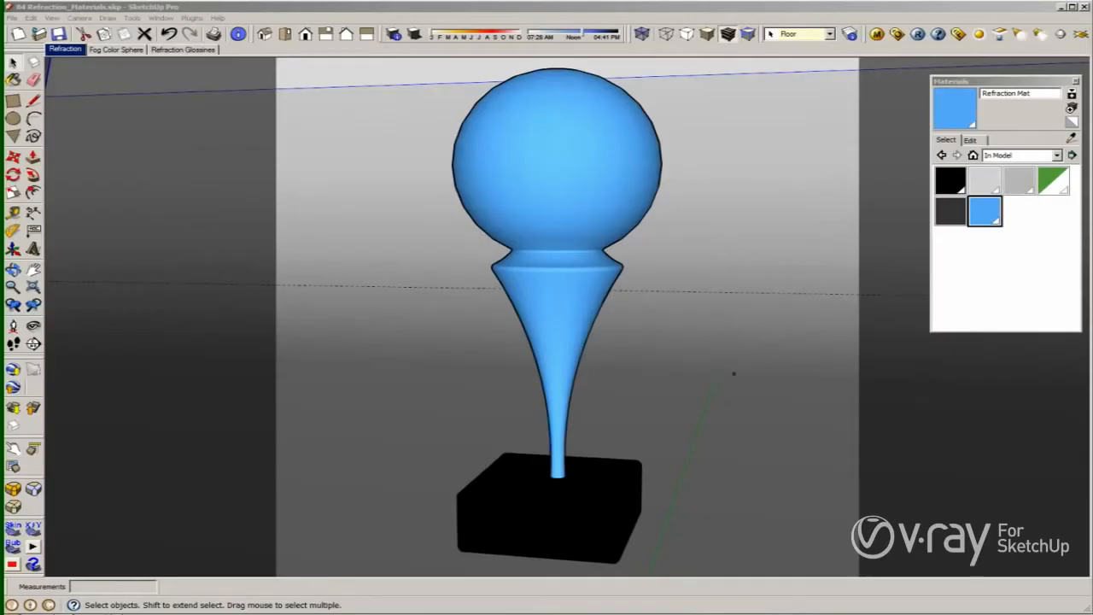
Open the V-Ray material editor on Refraction Mat and check the last render in the frame buffer
left_click(877, 34)
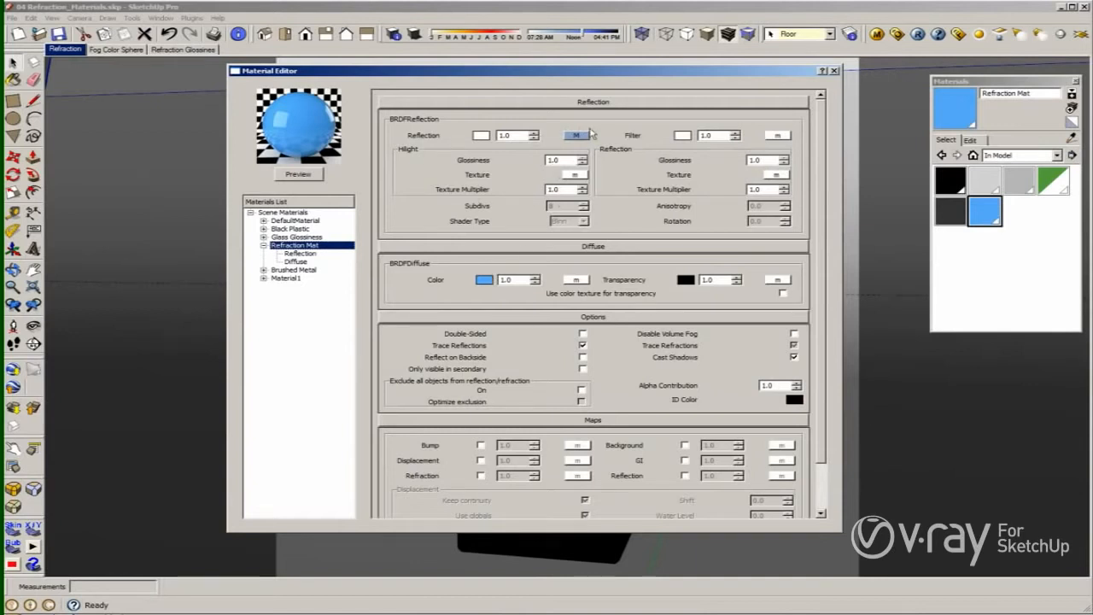
left_click(956, 35)
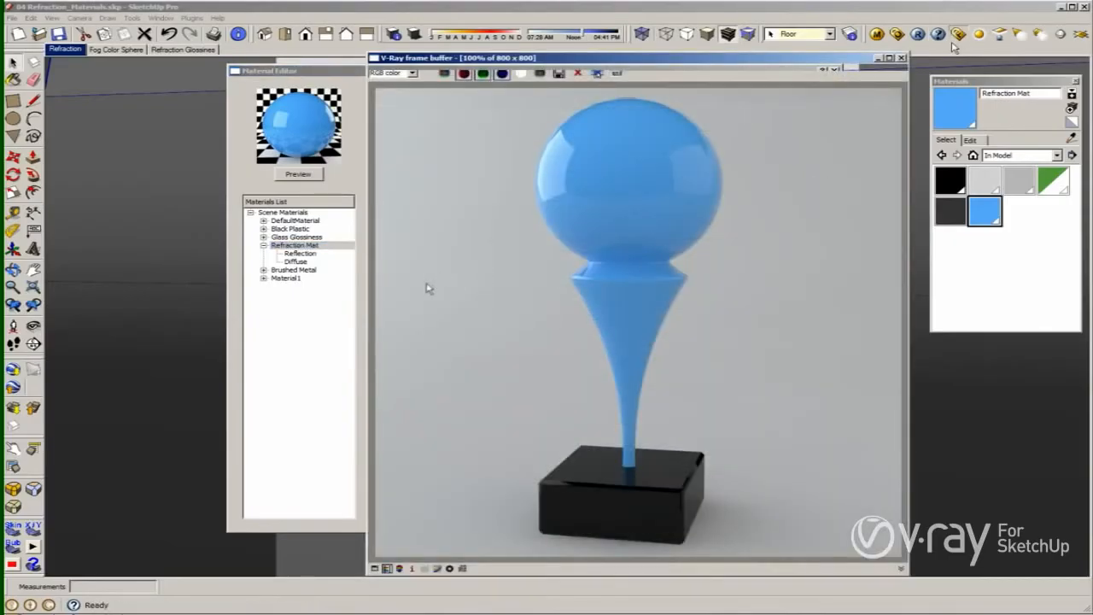
left_click(334, 318)
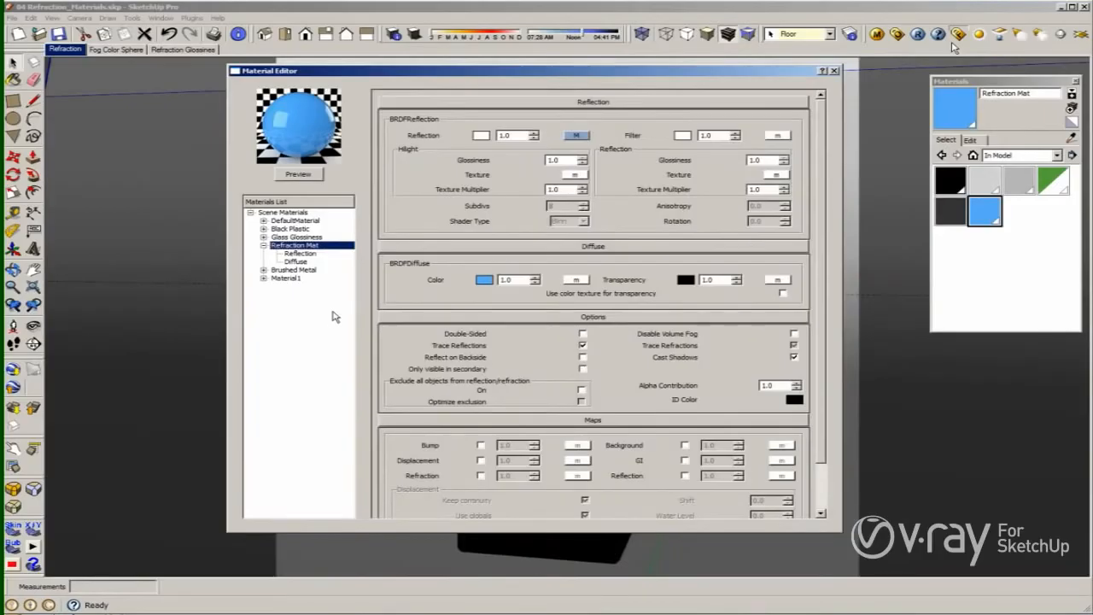
Add a Refraction layer to Refraction Mat and update the material preview
right_click(323, 248)
mouse_move(359, 255)
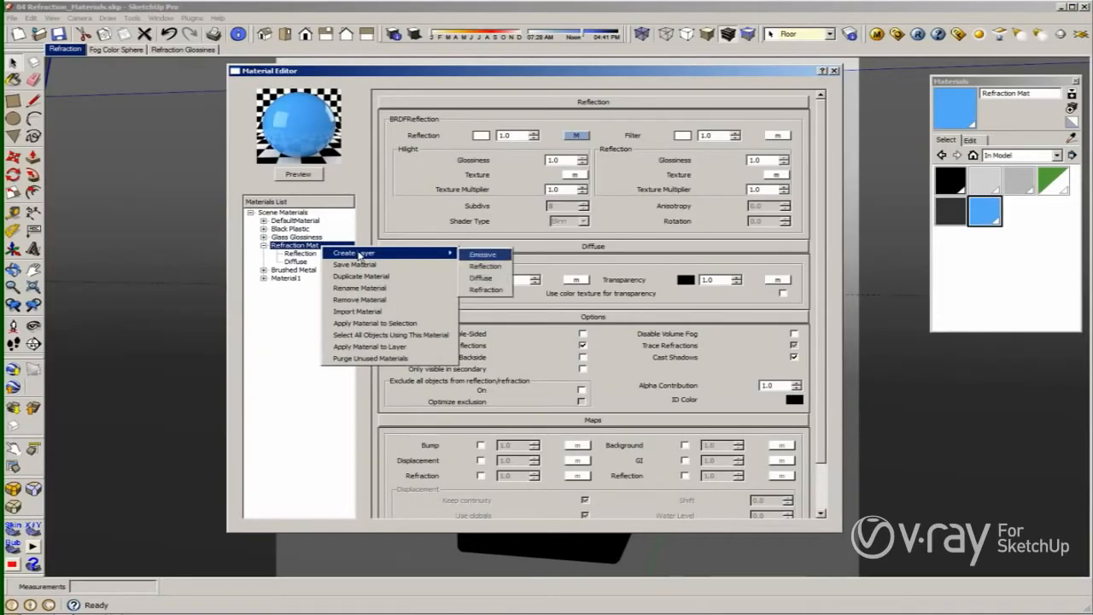
left_click(486, 290)
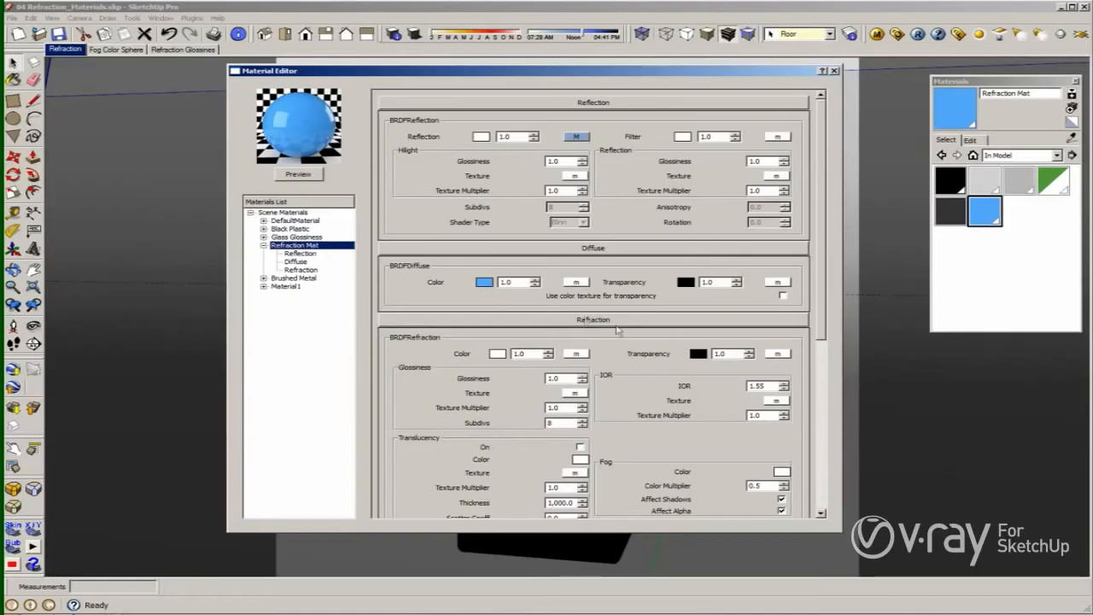
left_click(303, 177)
left_click(295, 261)
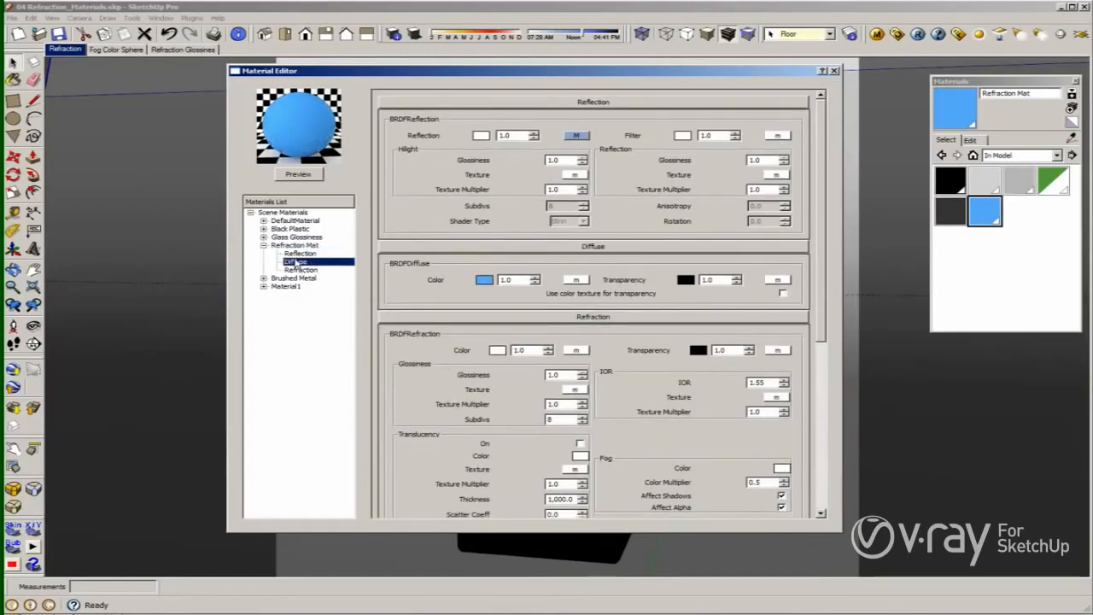
right_click(295, 262)
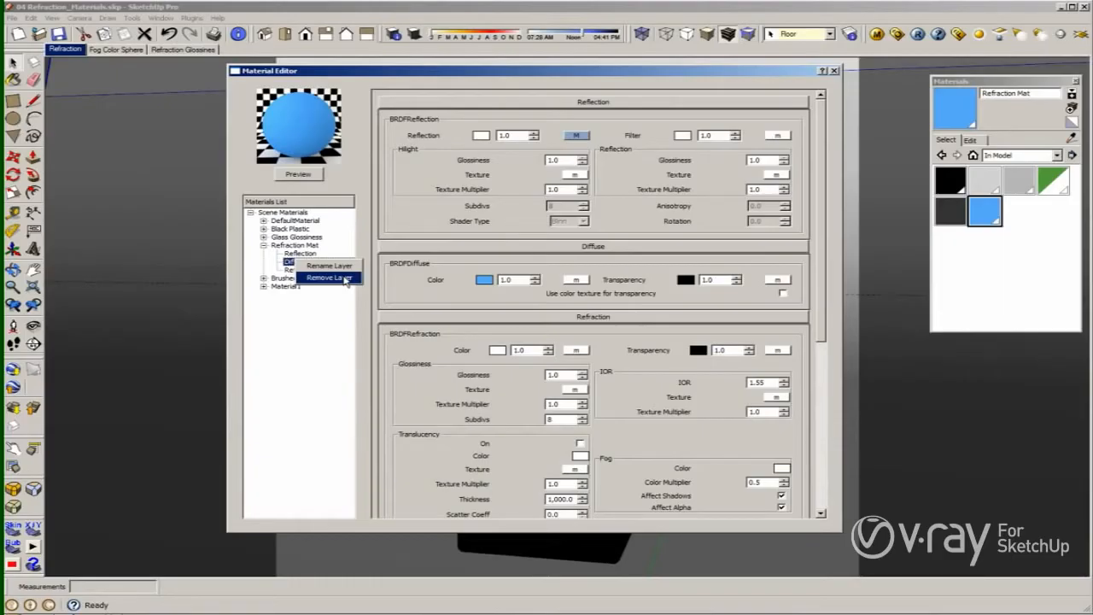
left_click(436, 292)
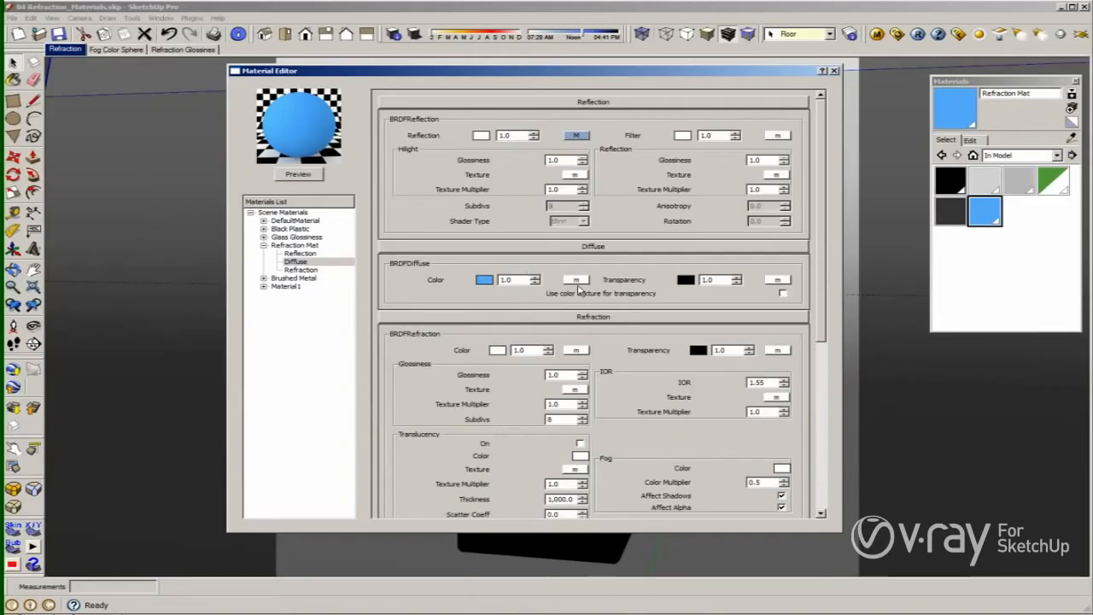
Set the Diffuse layer's transparency color to white and move the material editor aside to reveal the model
left_click(684, 280)
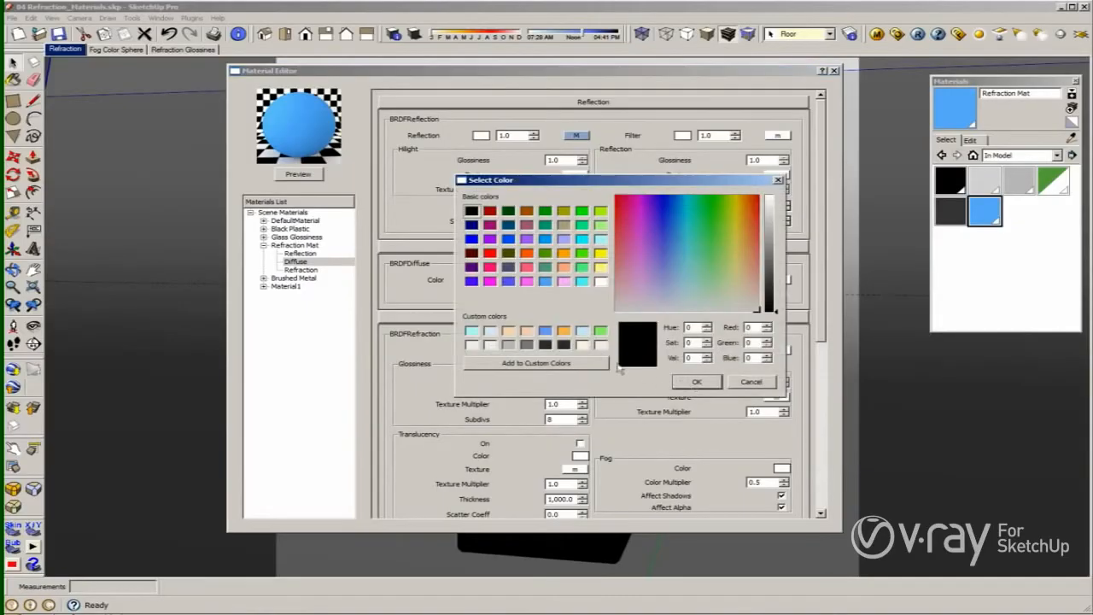
left_click(601, 281)
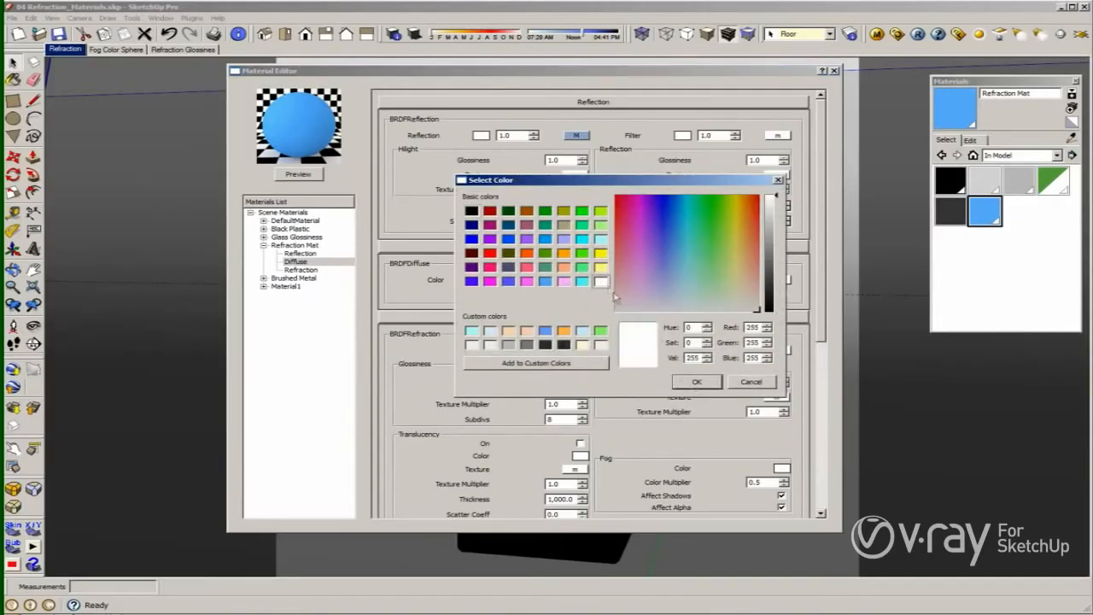
left_click(697, 381)
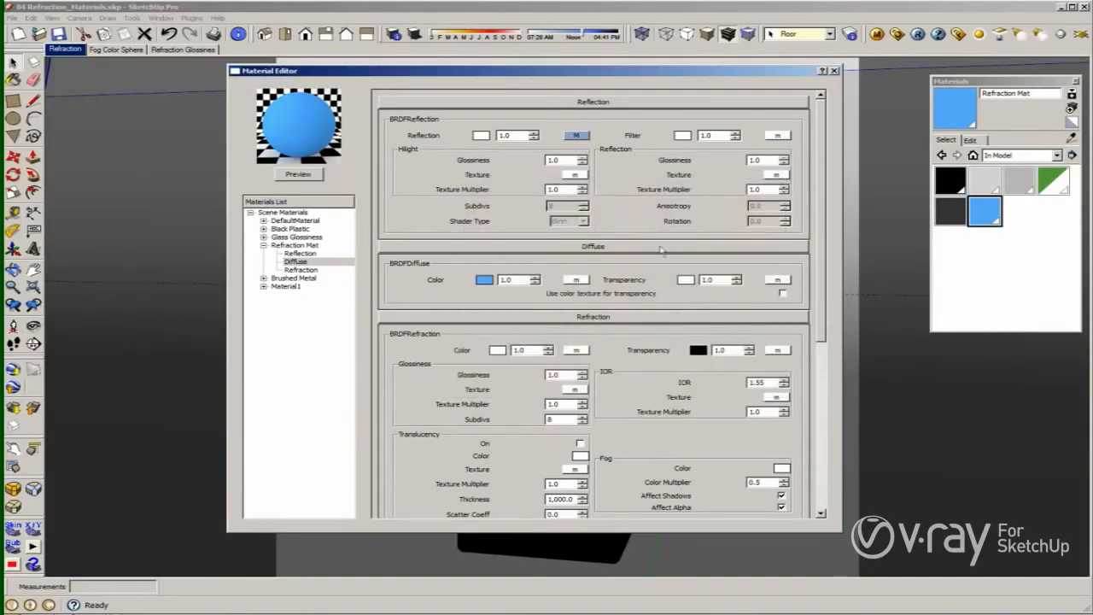
left_click_drag(446, 71, 833, 172)
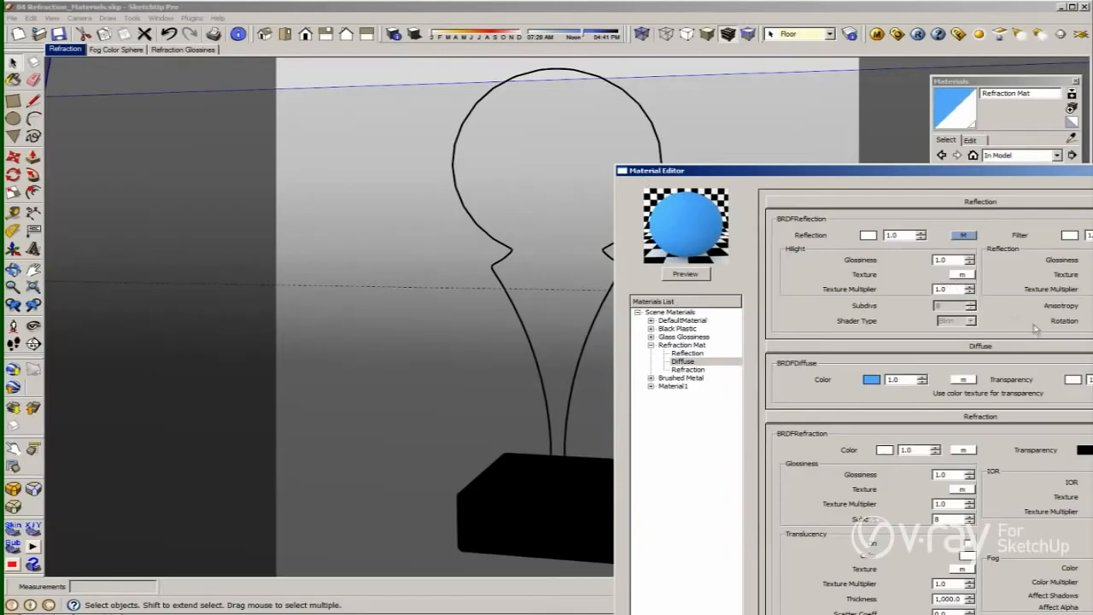
Set the Diffuse layer's transparency color back to black
left_click(1072, 379)
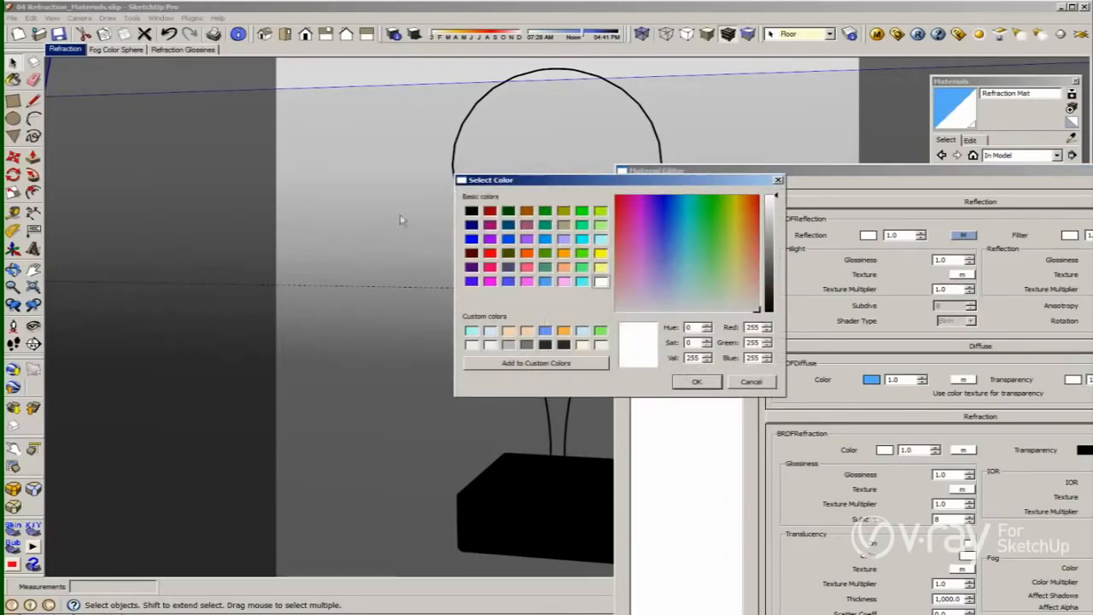
left_click(472, 211)
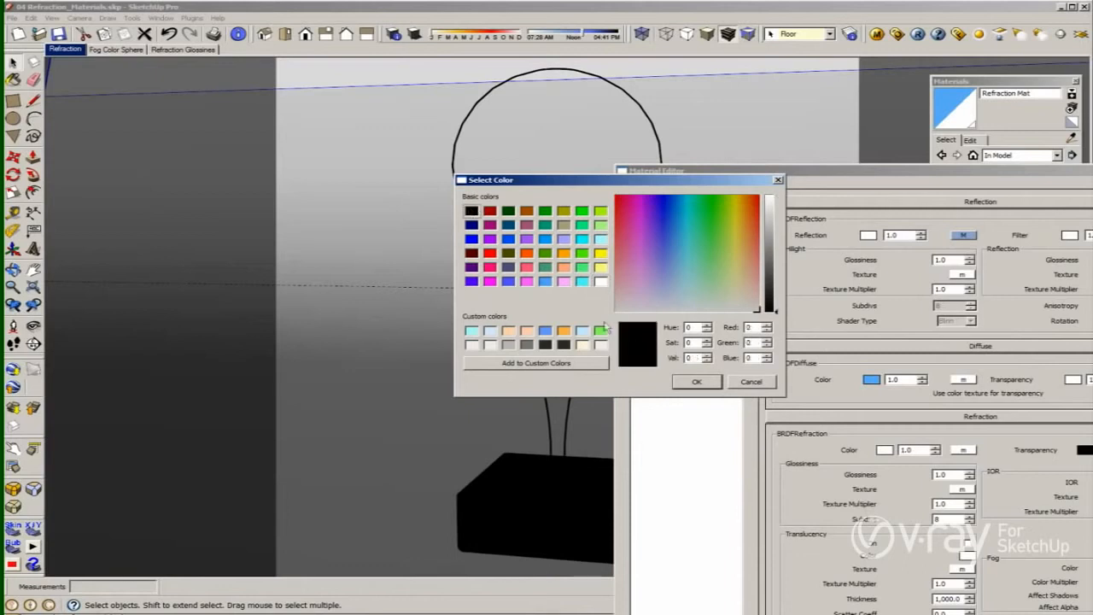
left_click(704, 380)
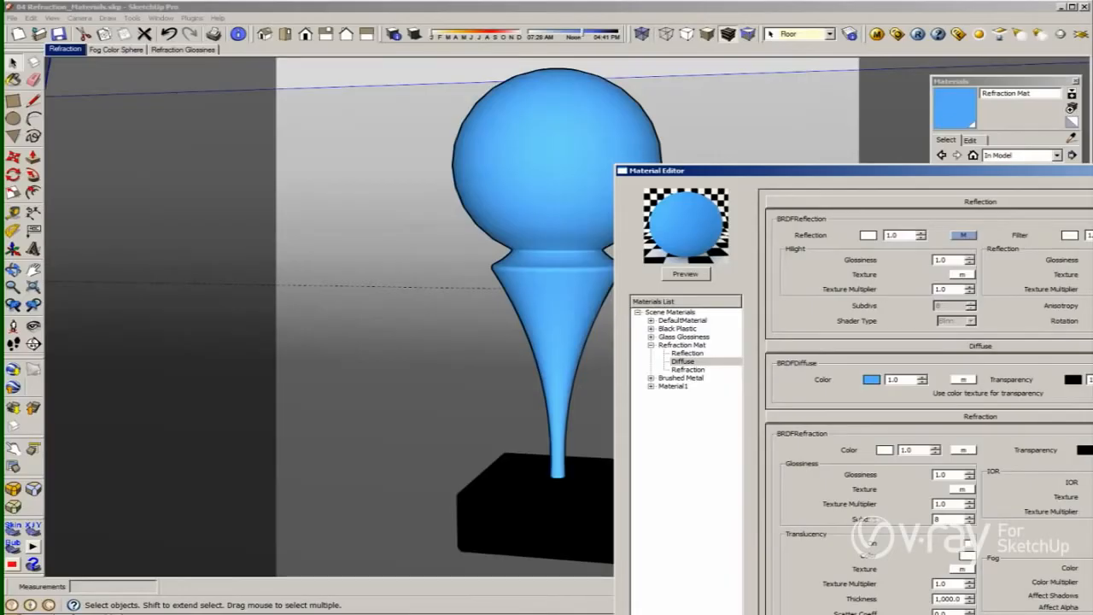
Assign a white TexAColor map to the Diffuse layer's transparency and update the Refraction Mat preview
left_click(963, 379)
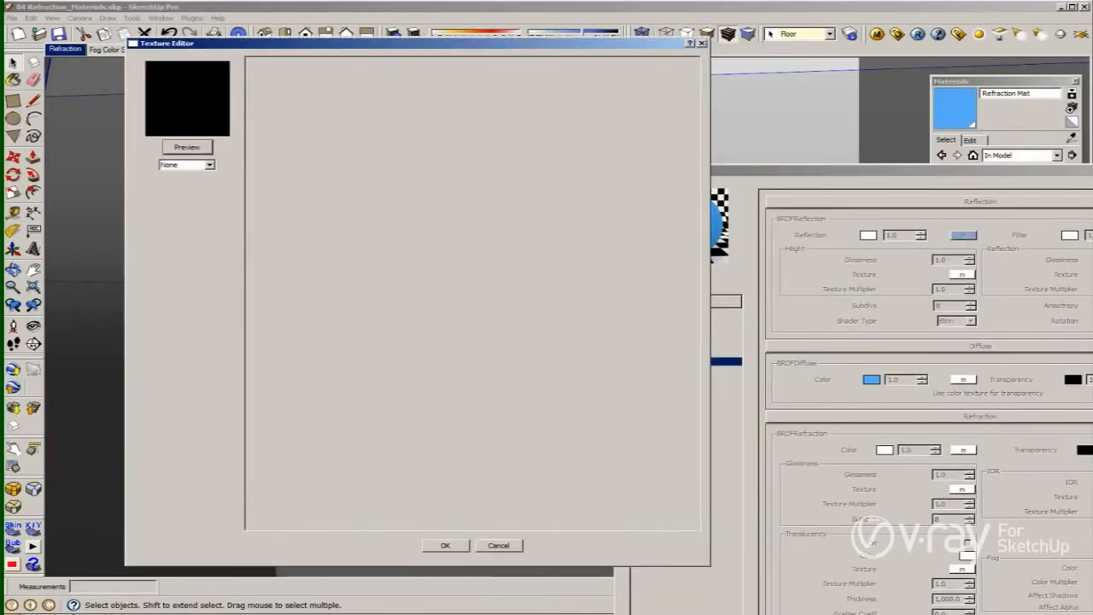
left_click(186, 165)
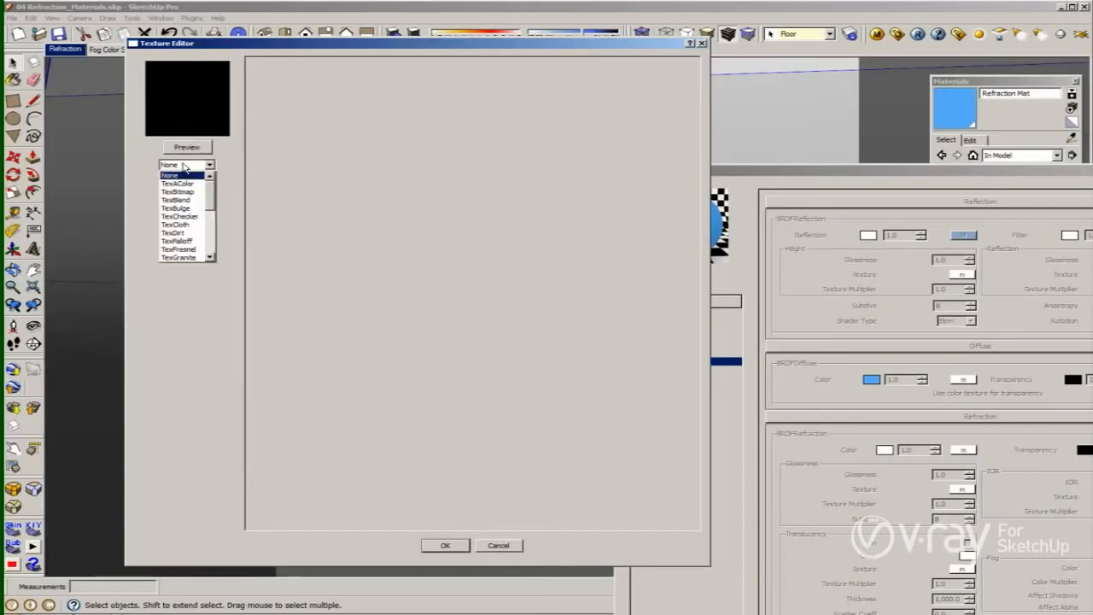
left_click(189, 184)
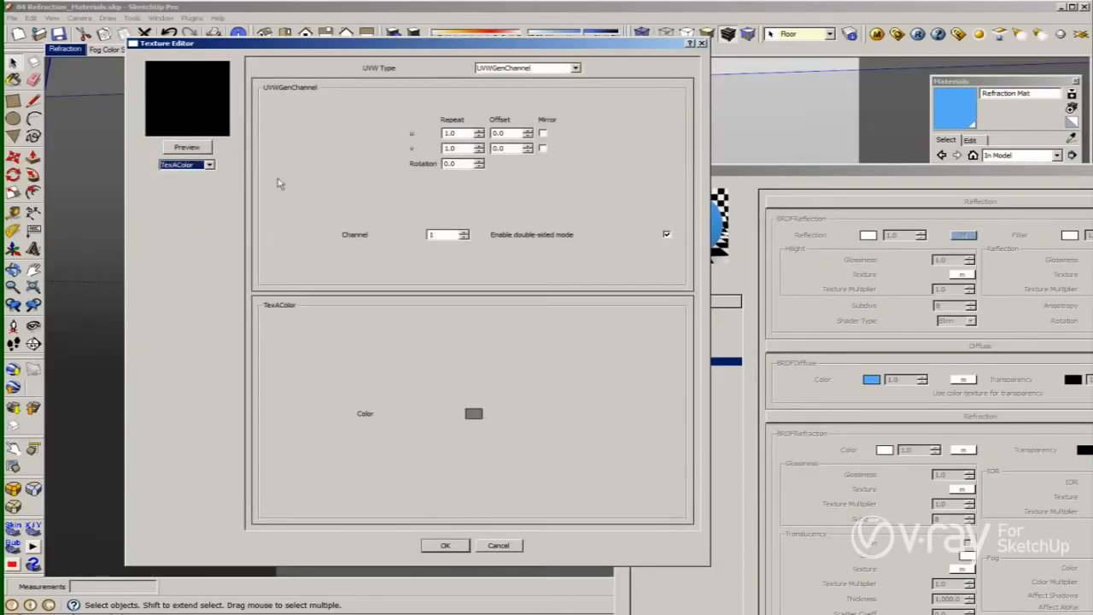
left_click(473, 413)
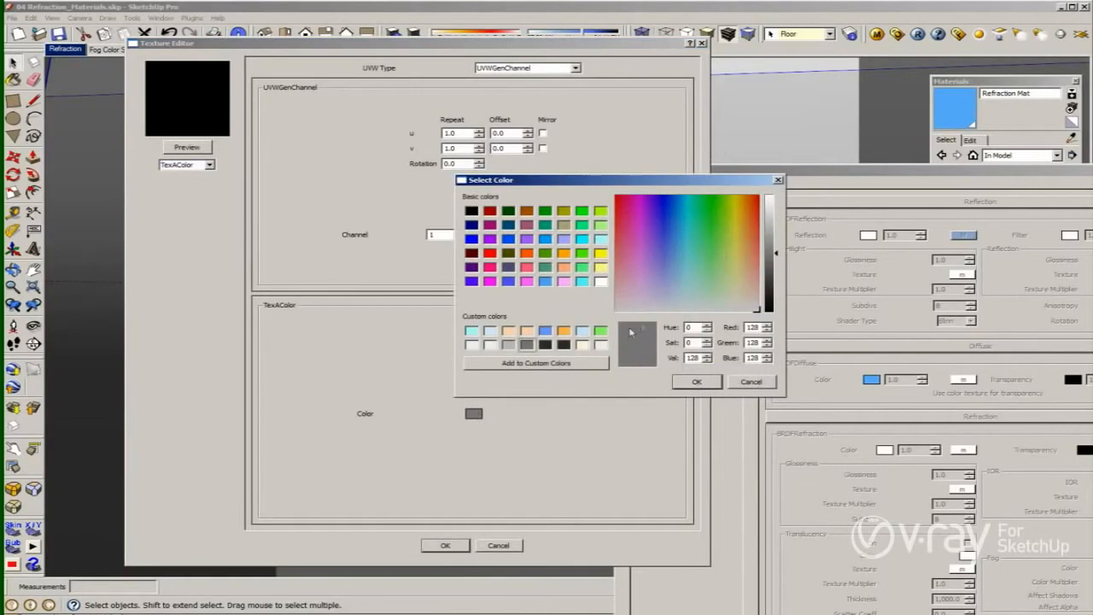
left_click(601, 281)
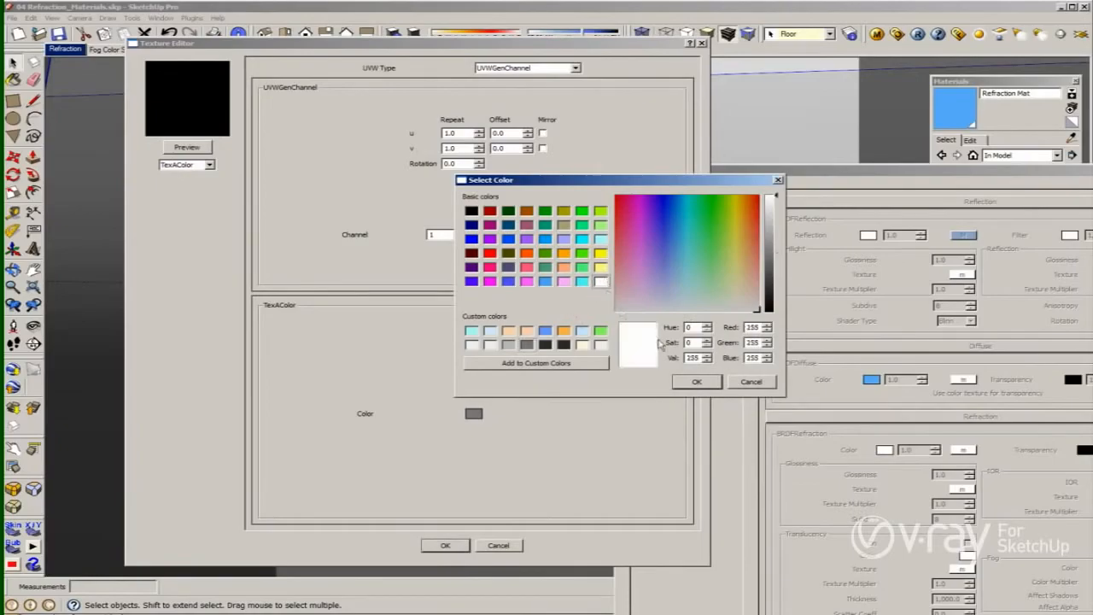
left_click(697, 382)
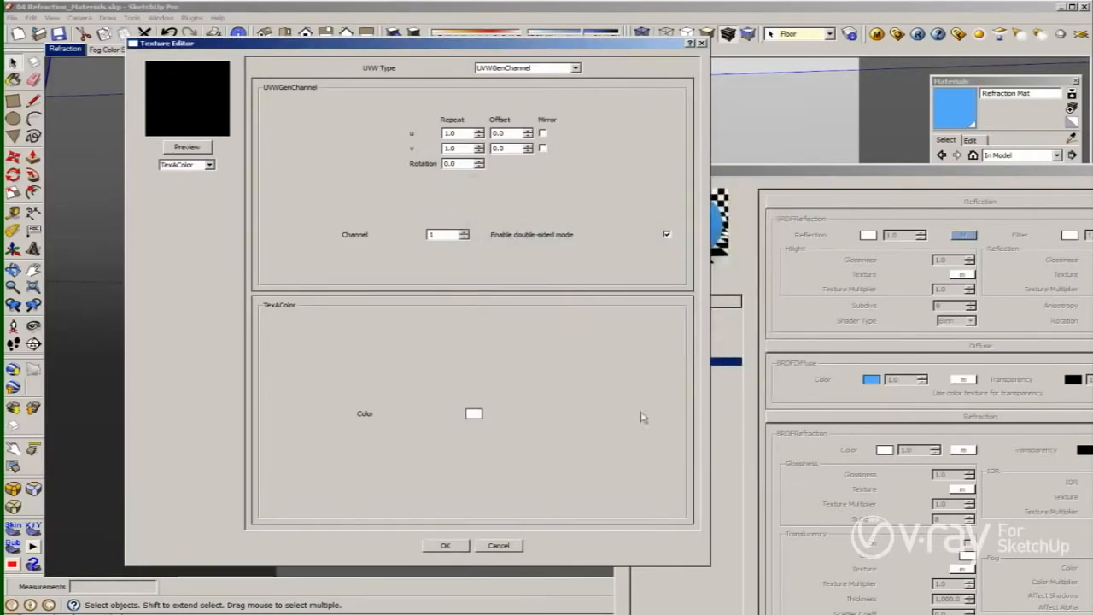
left_click(447, 546)
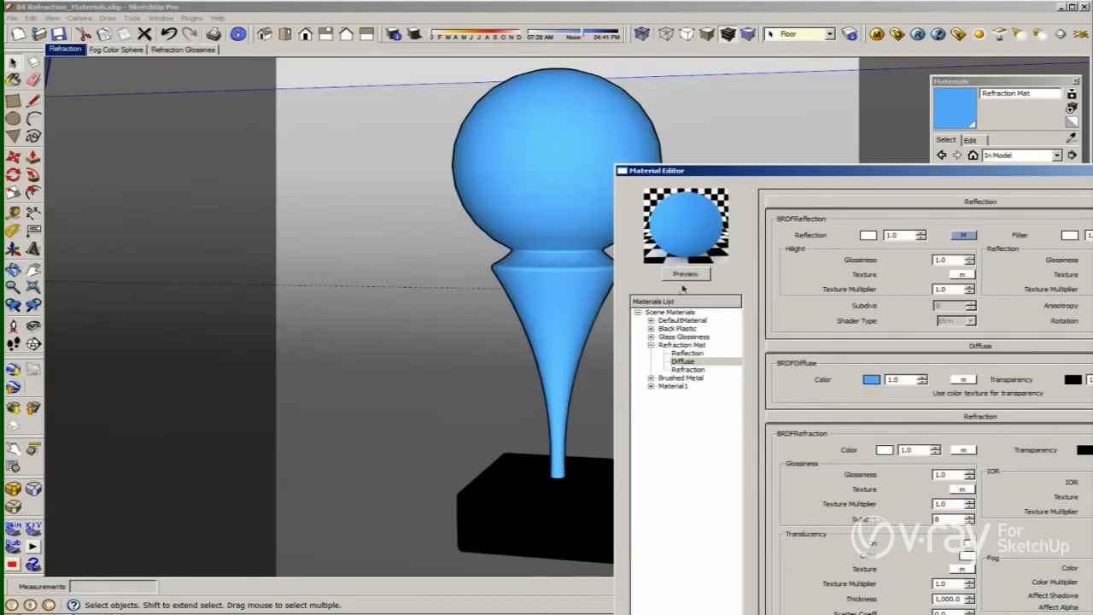
left_click(683, 344)
left_click(685, 273)
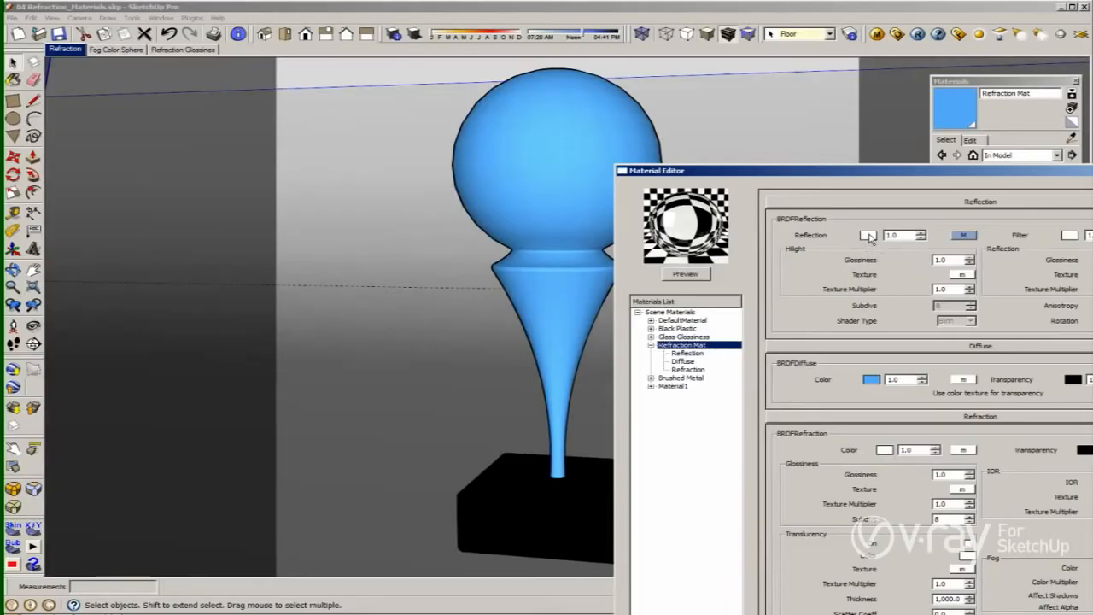
Set the Refraction layer's color to a light blue and update the material preview
left_click(885, 451)
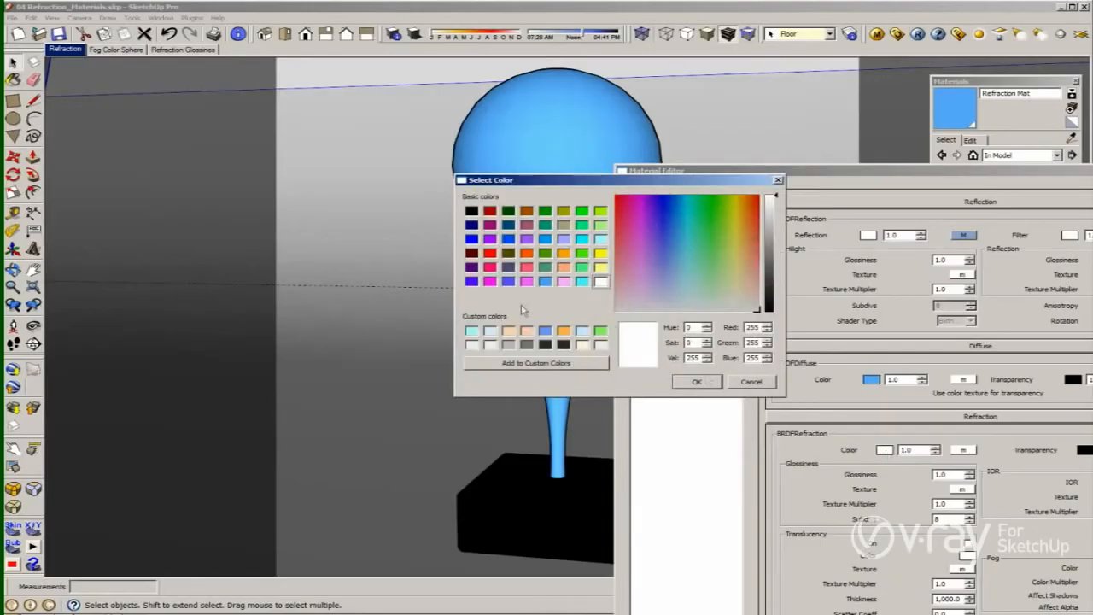
left_click(548, 282)
left_click_drag(674, 265, 673, 271)
left_click(716, 382)
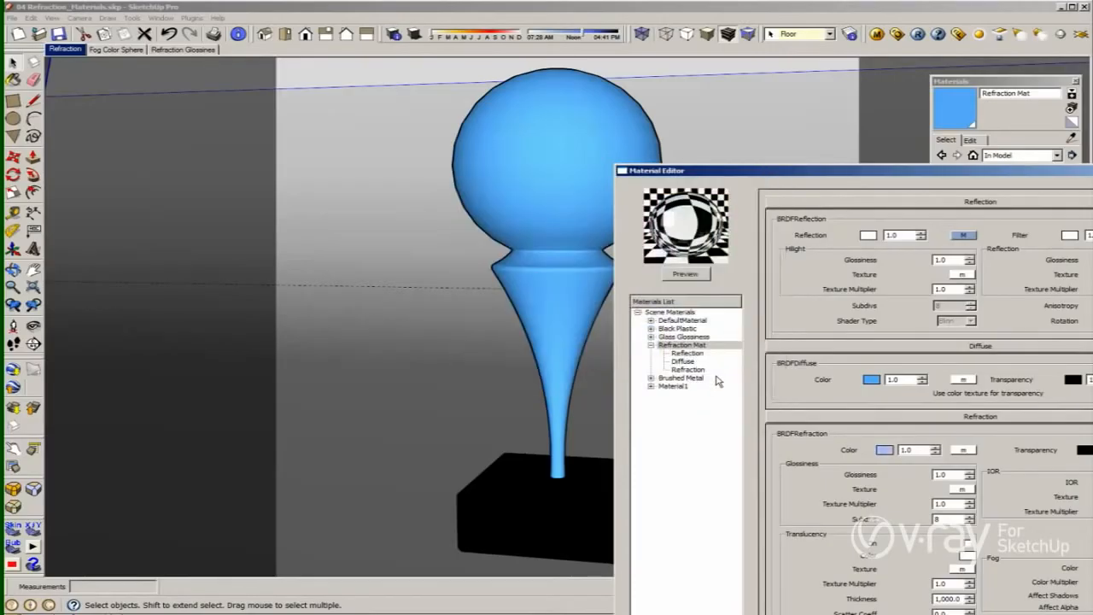
left_click(693, 274)
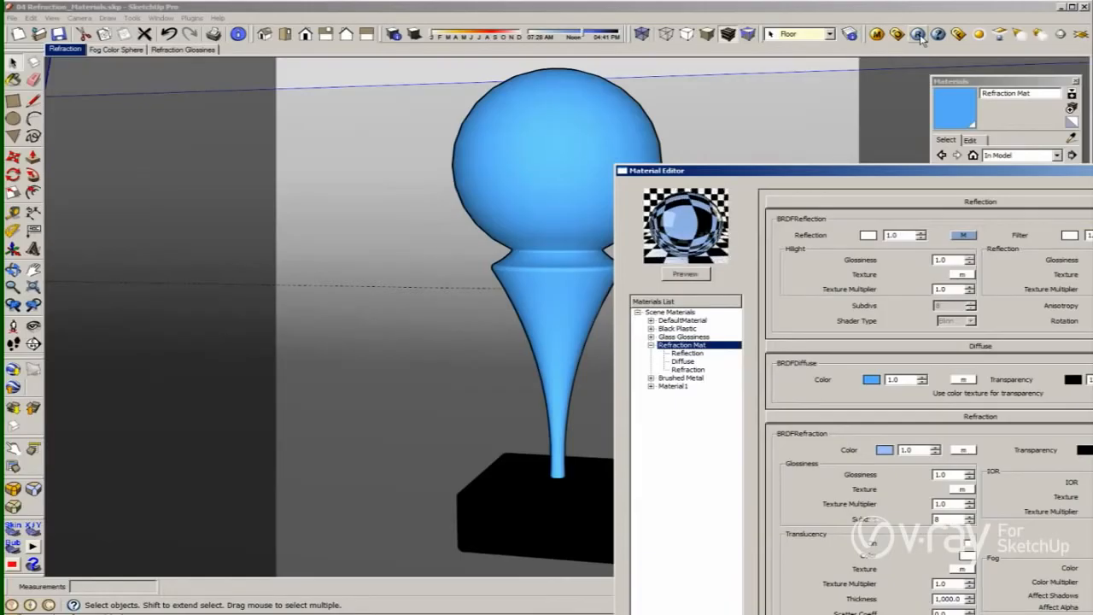
Render the scene, move the material editor back over the model, and review the last render in the frame buffer
left_click(919, 36)
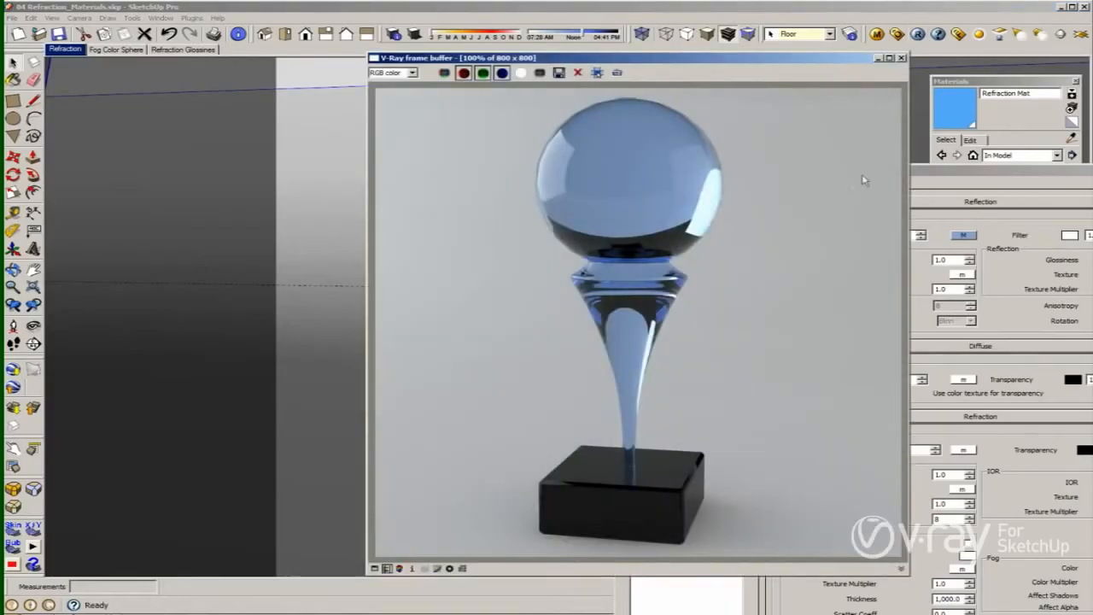
left_click_drag(937, 171, 546, 73)
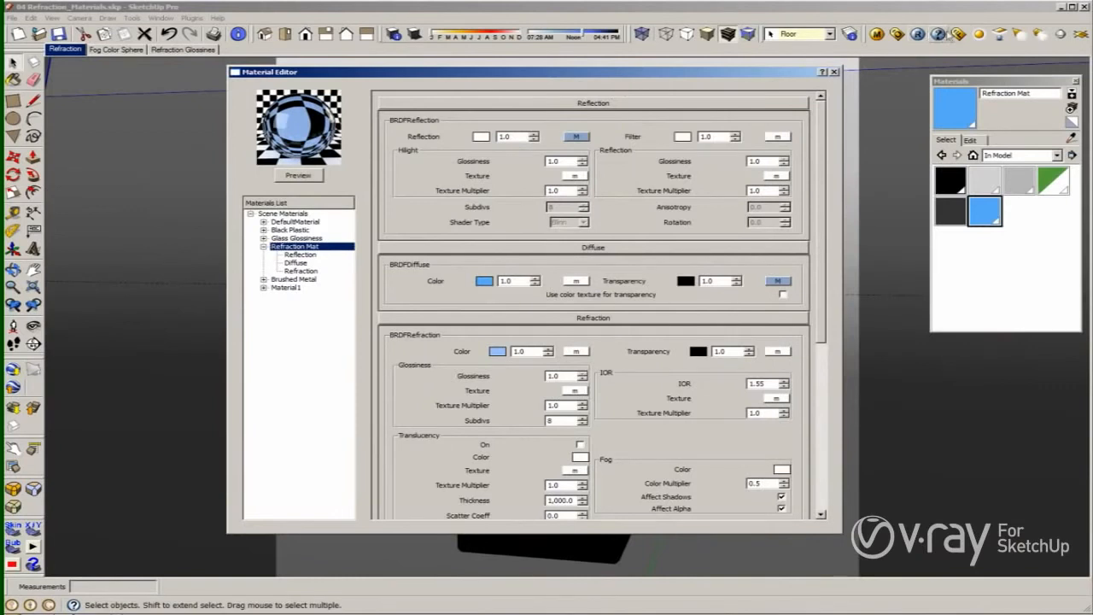
left_click(961, 36)
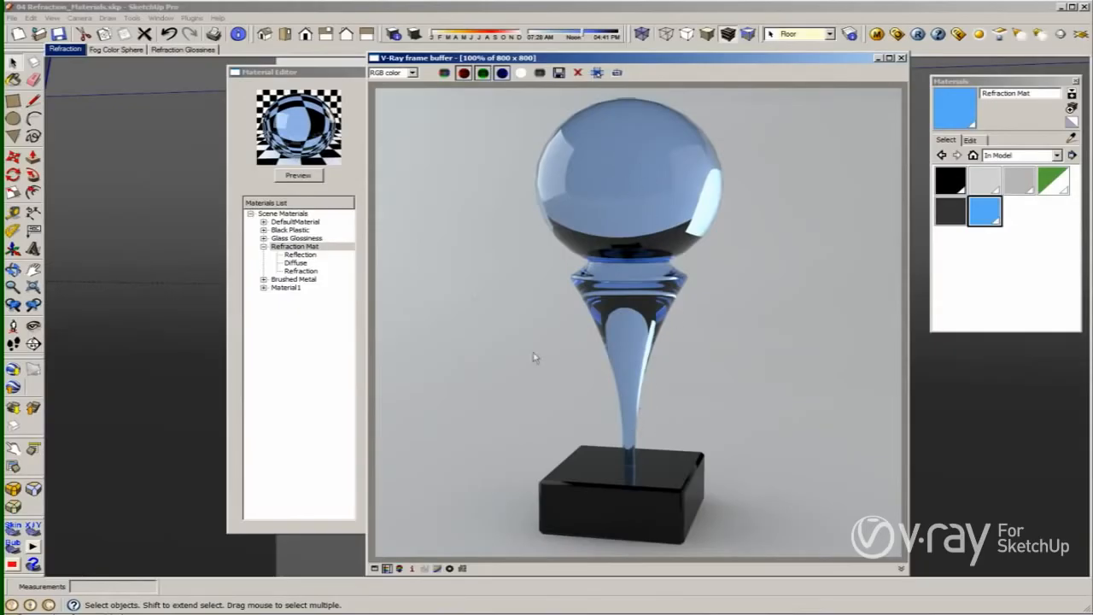
left_click(325, 320)
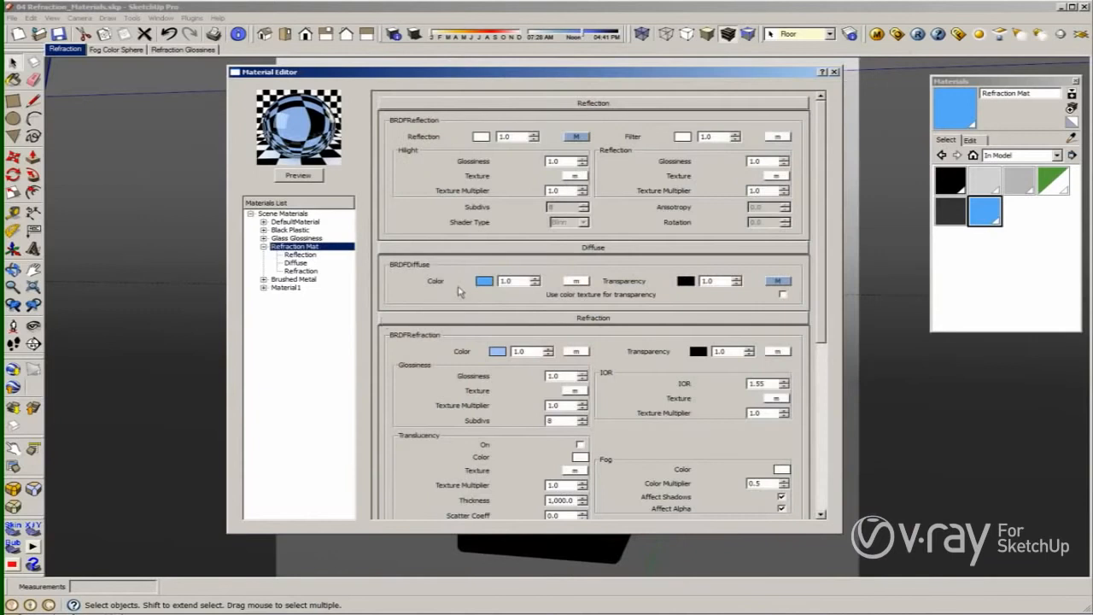
Set the Refraction layer's color back to white
left_click(498, 352)
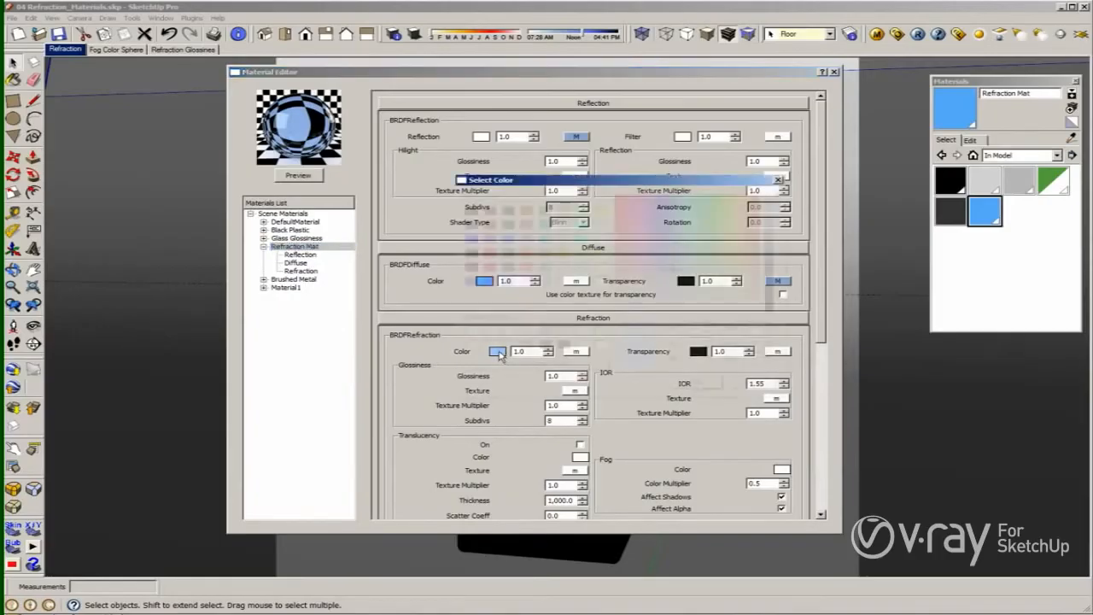
left_click(601, 280)
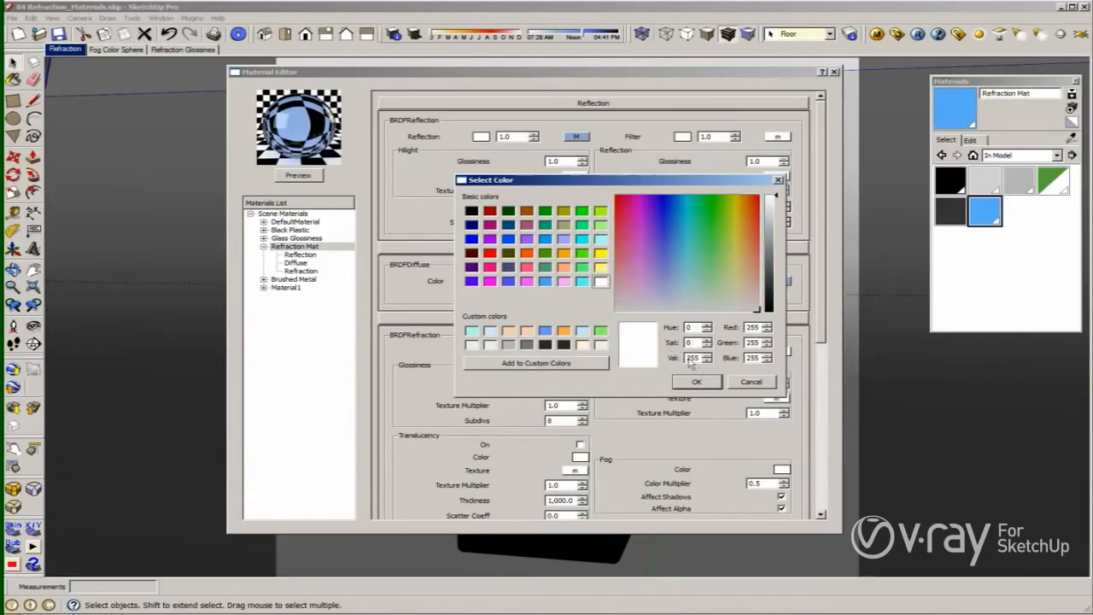
left_click(697, 382)
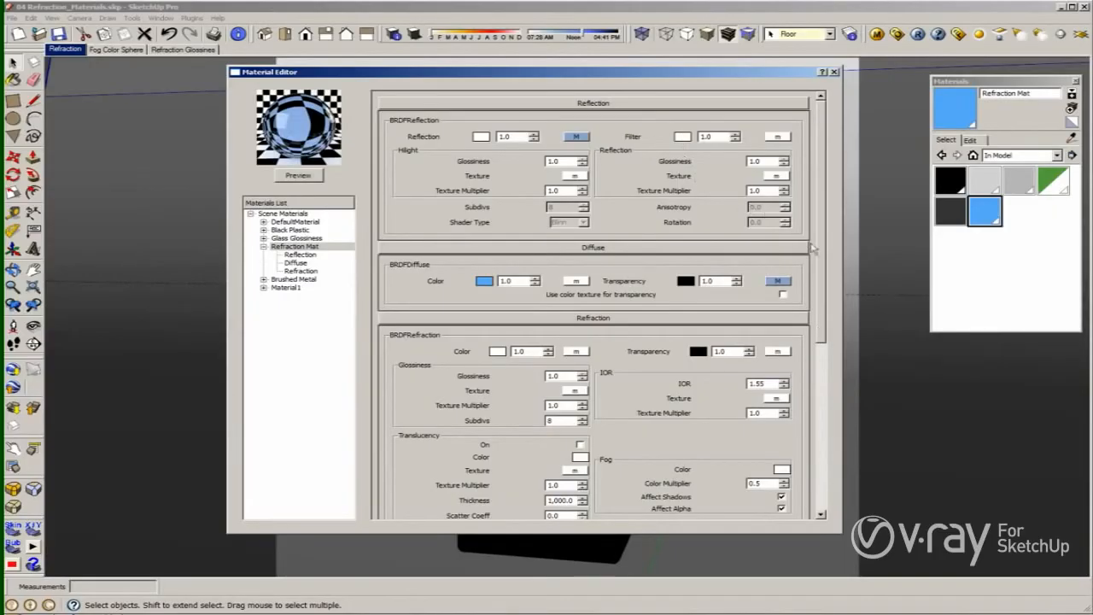
Set the Refraction Mat's fog color to a light blue with RGB values 181, 233, 255
left_click_drag(818, 252, 751, 338)
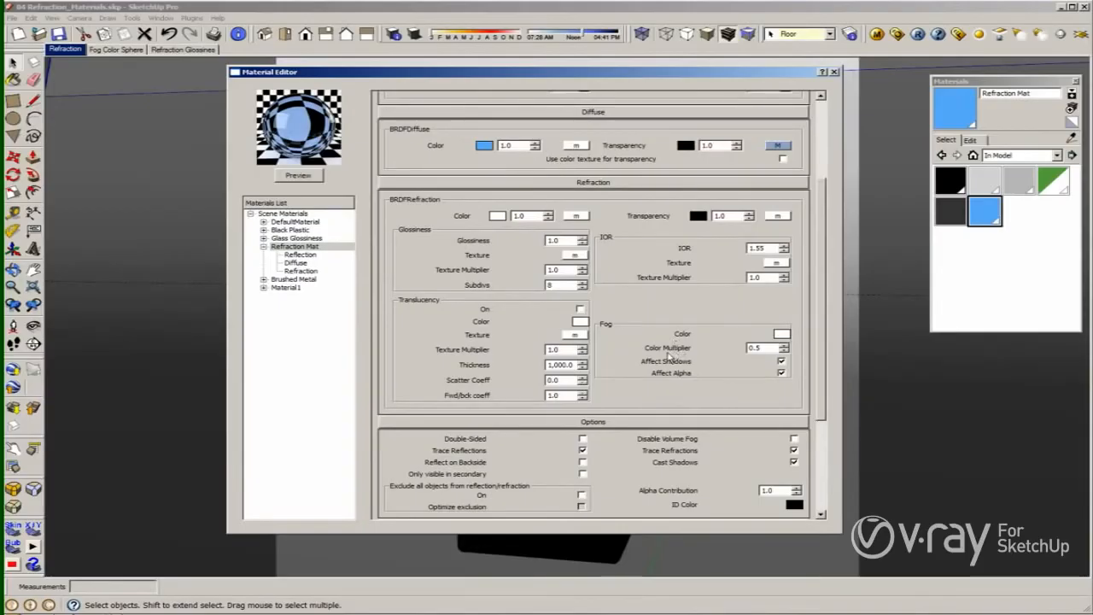
left_click(782, 333)
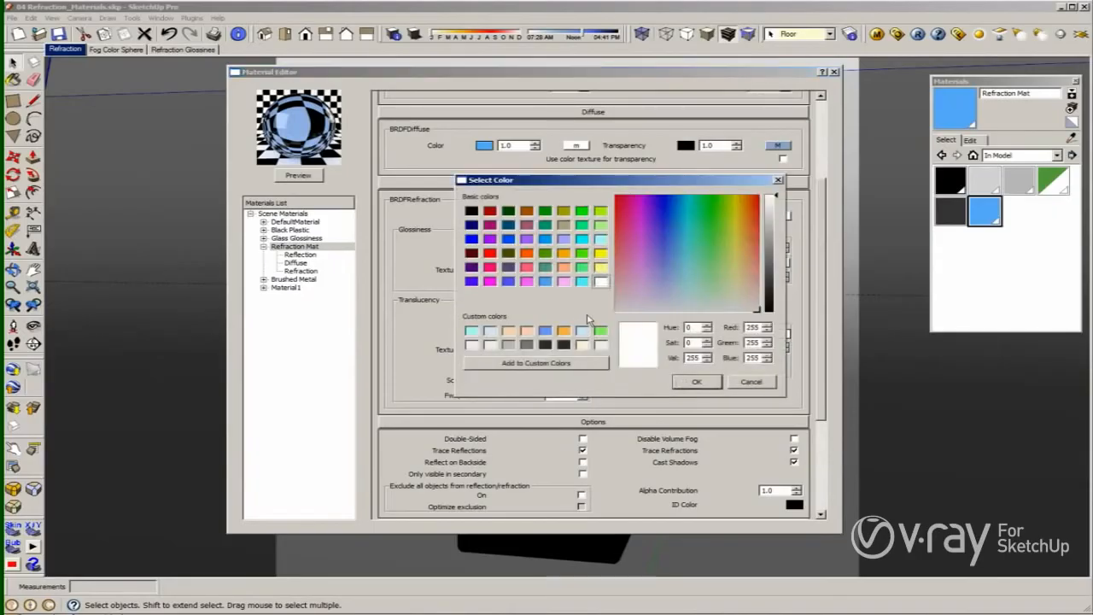
left_click(545, 282)
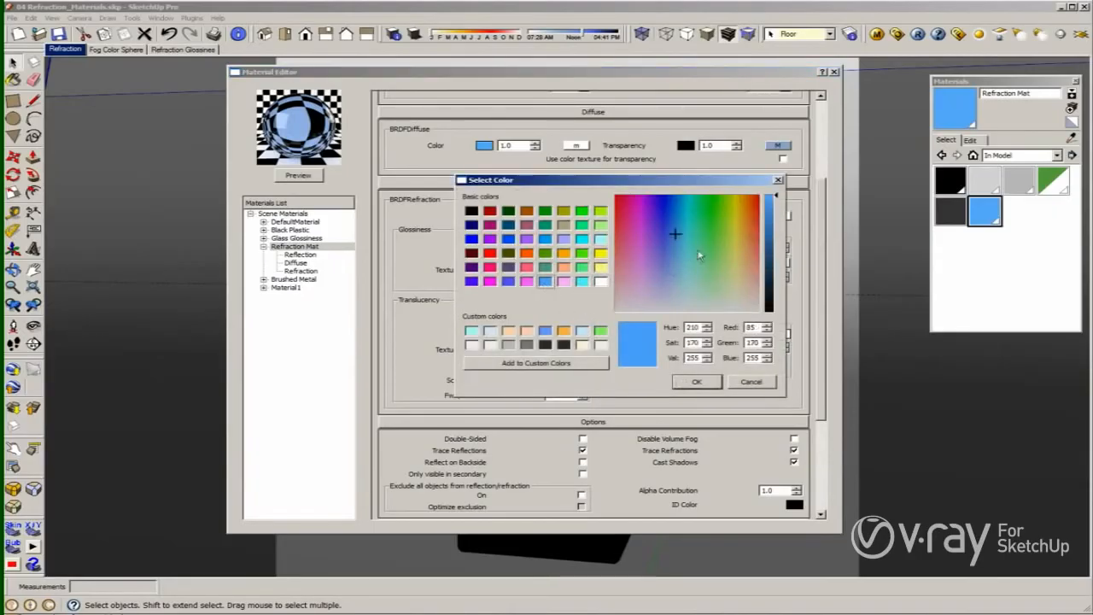
left_click_drag(673, 261, 678, 259)
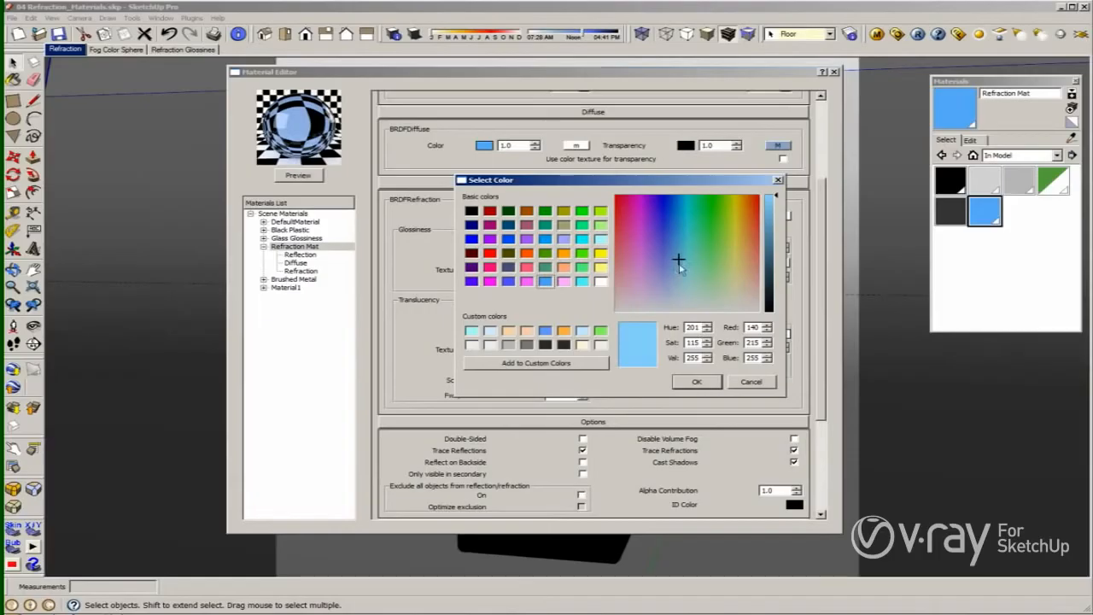
left_click_drag(679, 265, 679, 278)
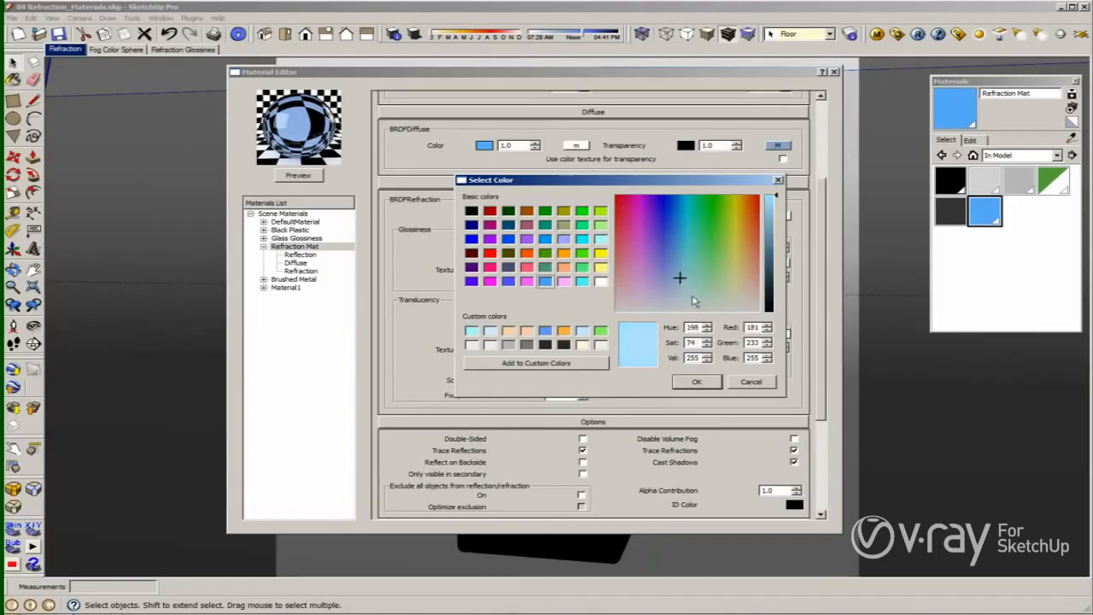
left_click(698, 382)
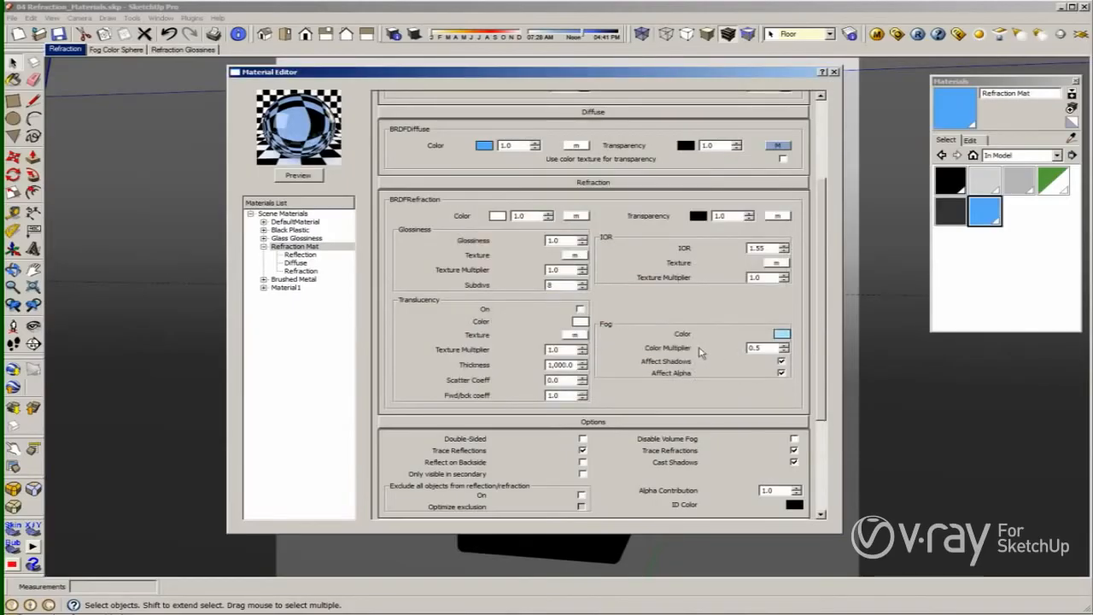
Preview the Refraction Mat with a fog color multiplier of 1.0, and again with 0.03
double_click(766, 347)
left_click(304, 175)
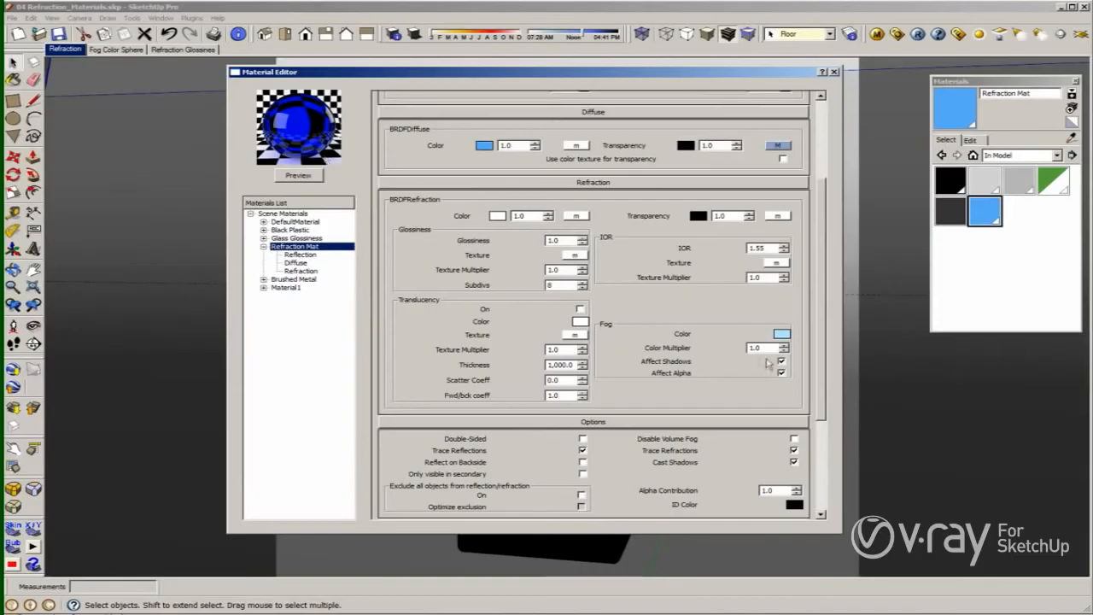
left_click_drag(767, 348, 749, 347)
type(".03")
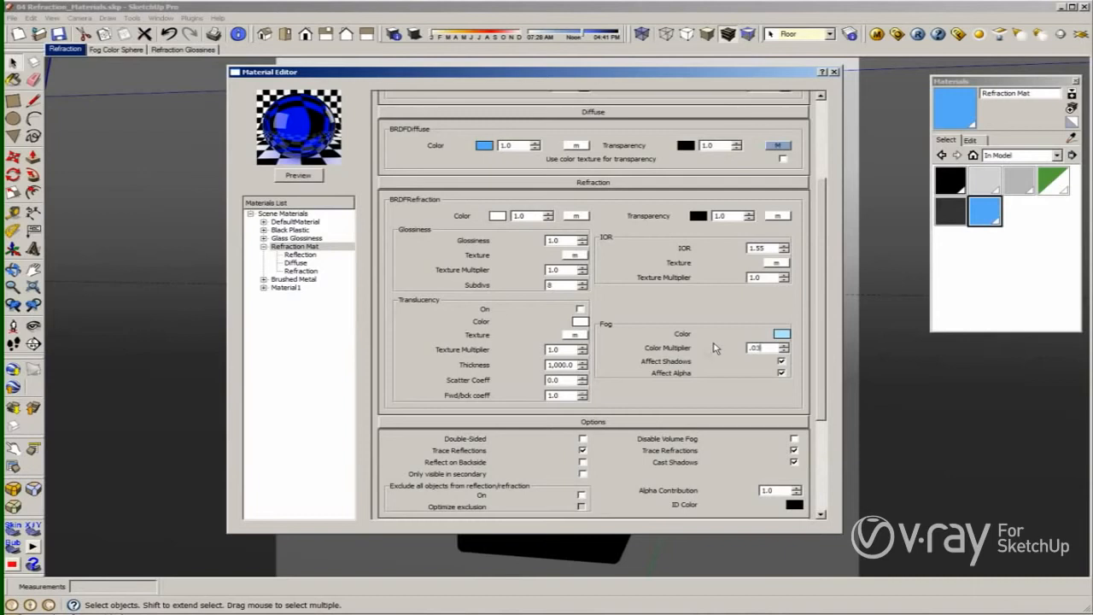
left_click(298, 176)
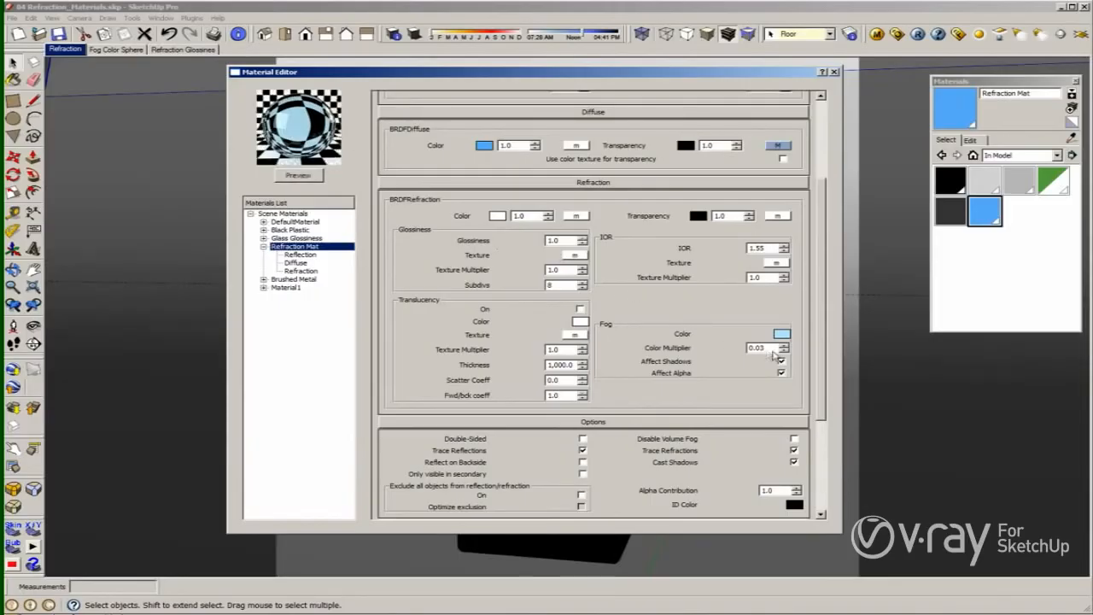
Set the fog color multiplier to 1, render the scene, and return to the material editor
left_click_drag(774, 347, 749, 347)
type("1")
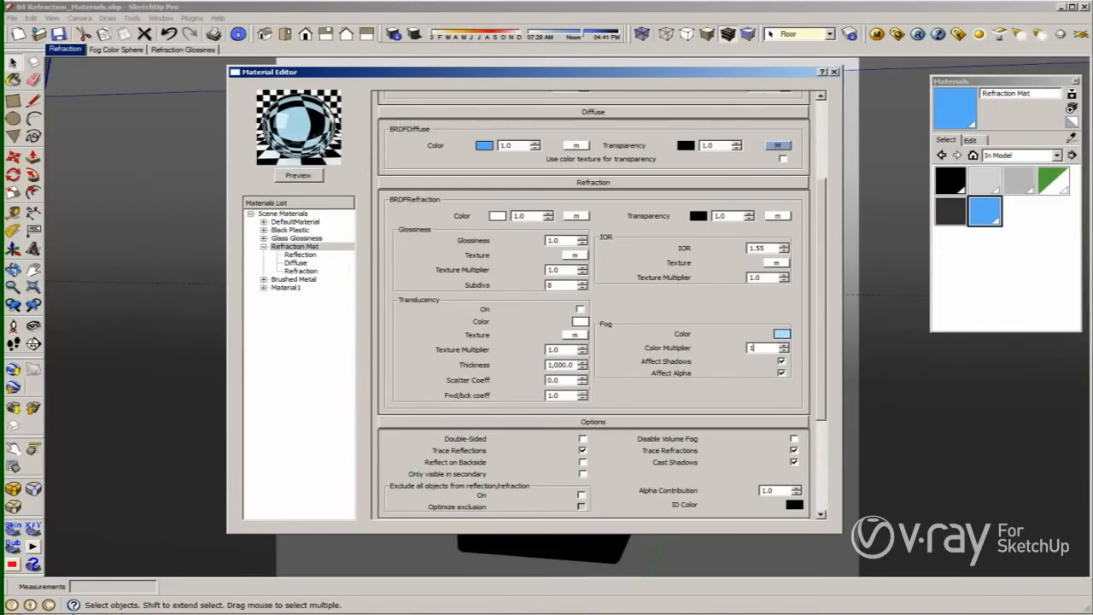
left_click(781, 334)
left_click(918, 36)
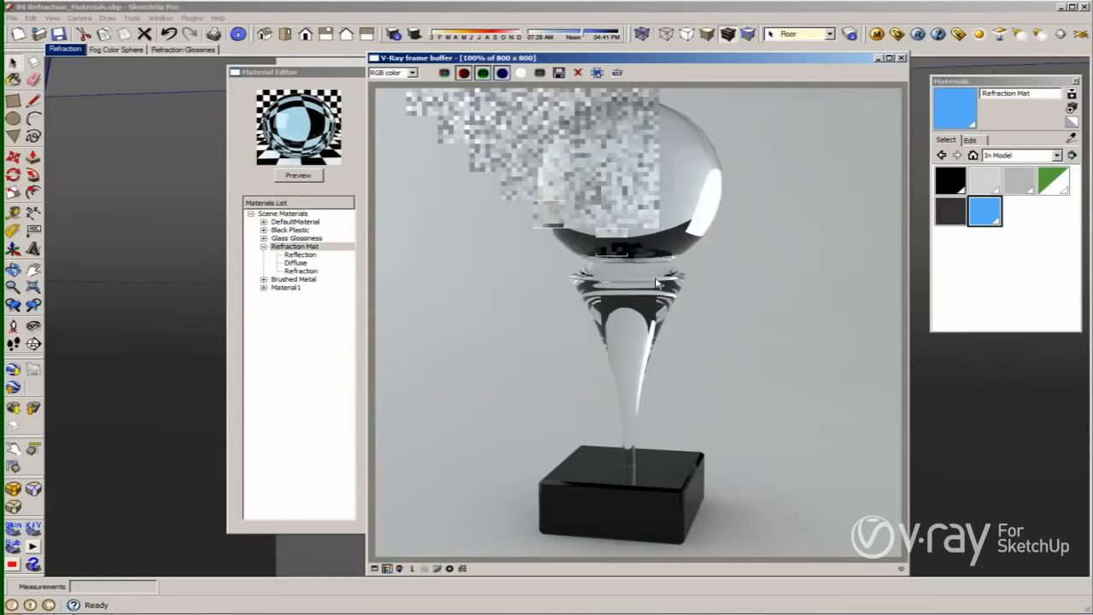
left_click(359, 177)
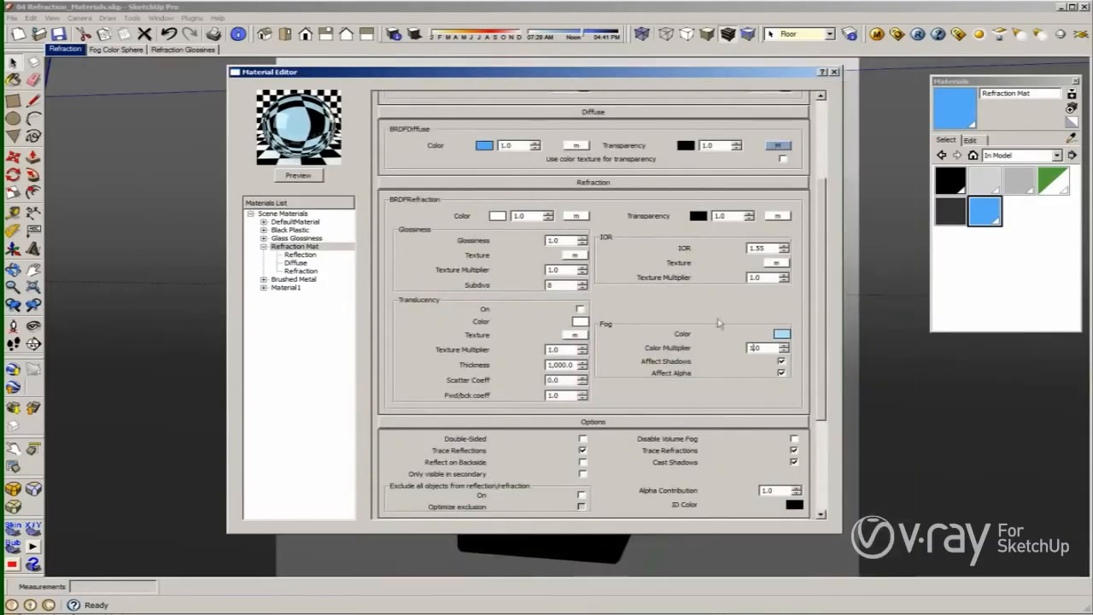
Set the Refraction Mat's fog color to a stronger blue with RGB values 85, 170, 255
left_click(781, 334)
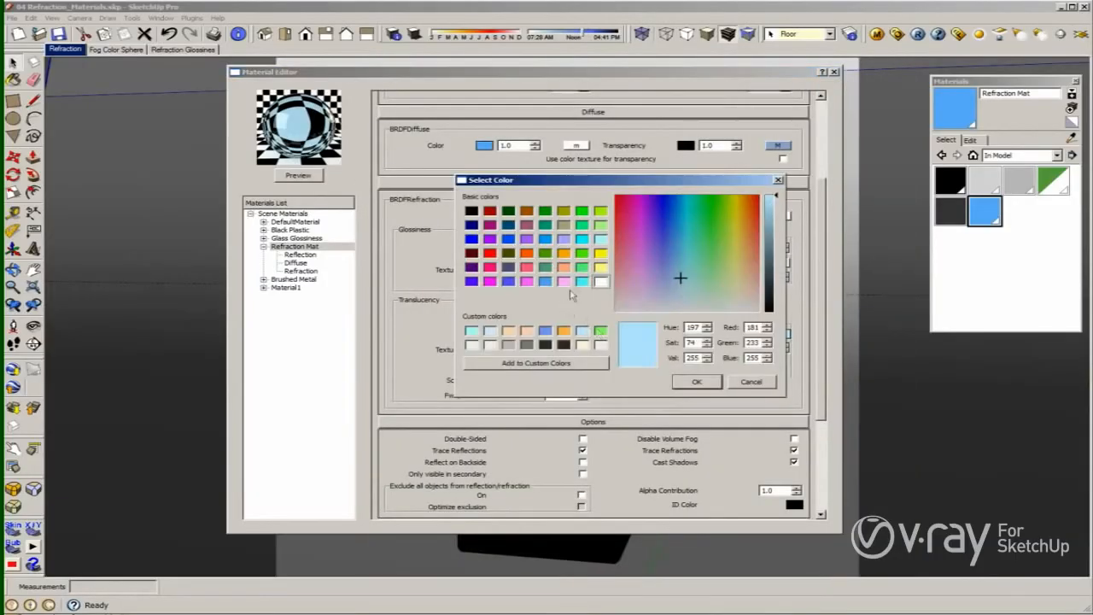
left_click(544, 281)
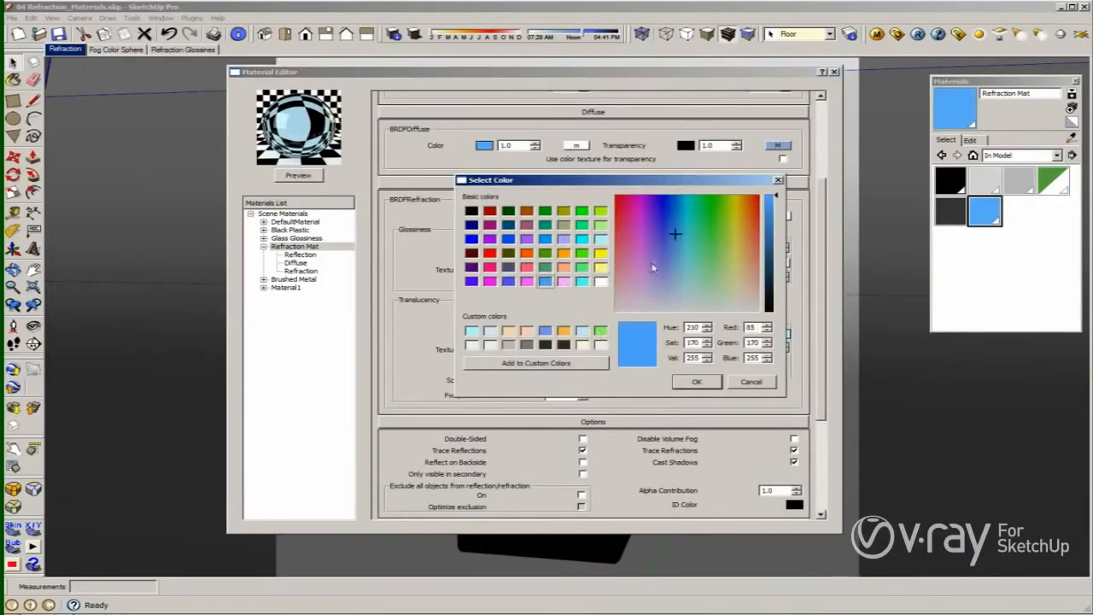
left_click(698, 382)
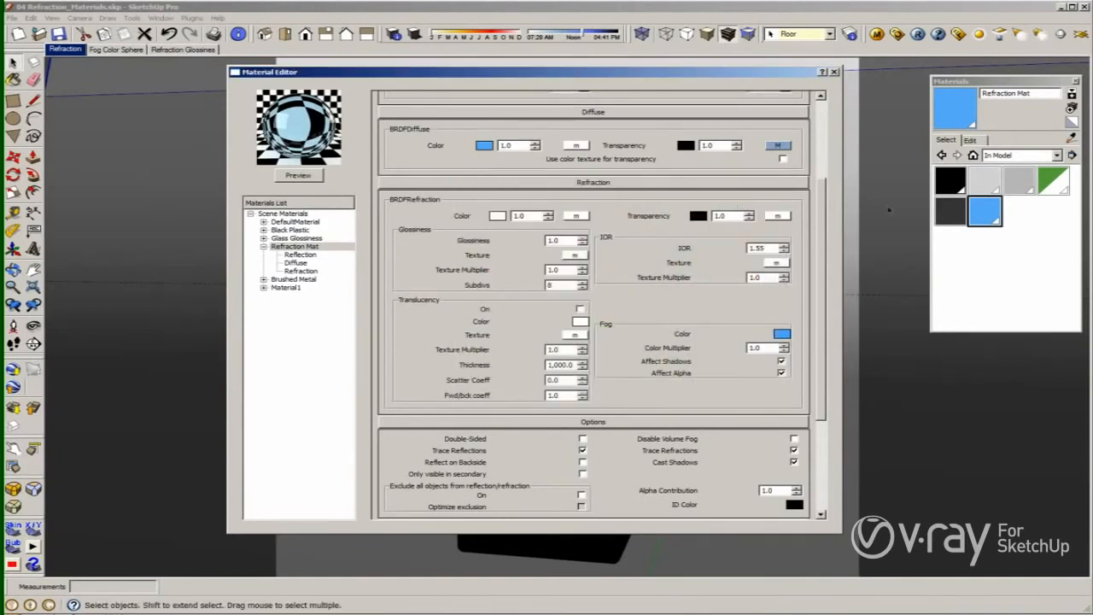
Update the Refraction Mat preview with the stronger blue fog and render the scene again
left_click(958, 34)
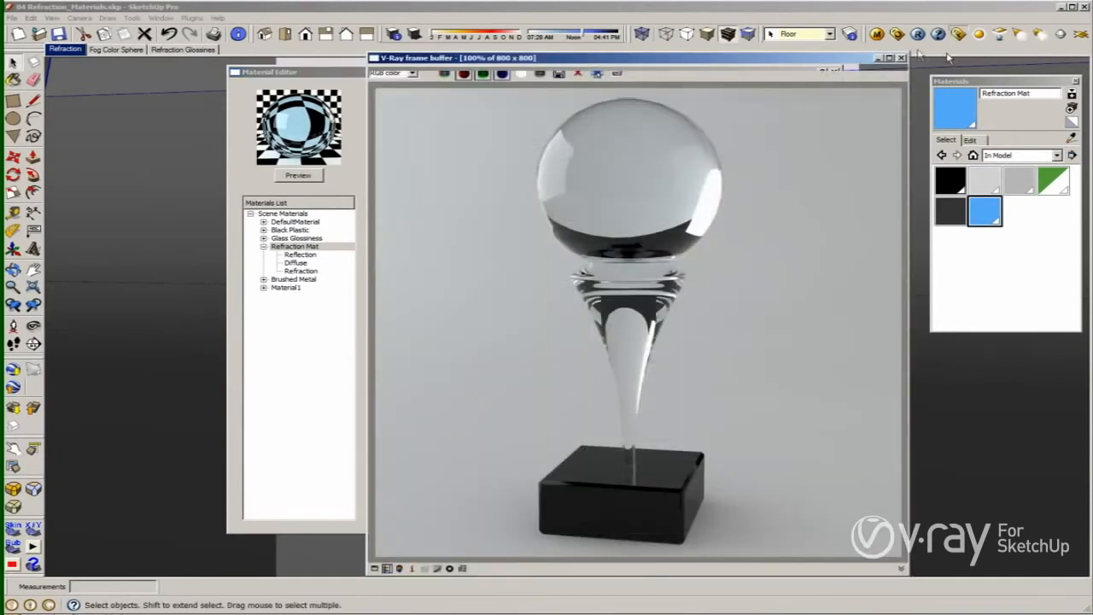
left_click(901, 58)
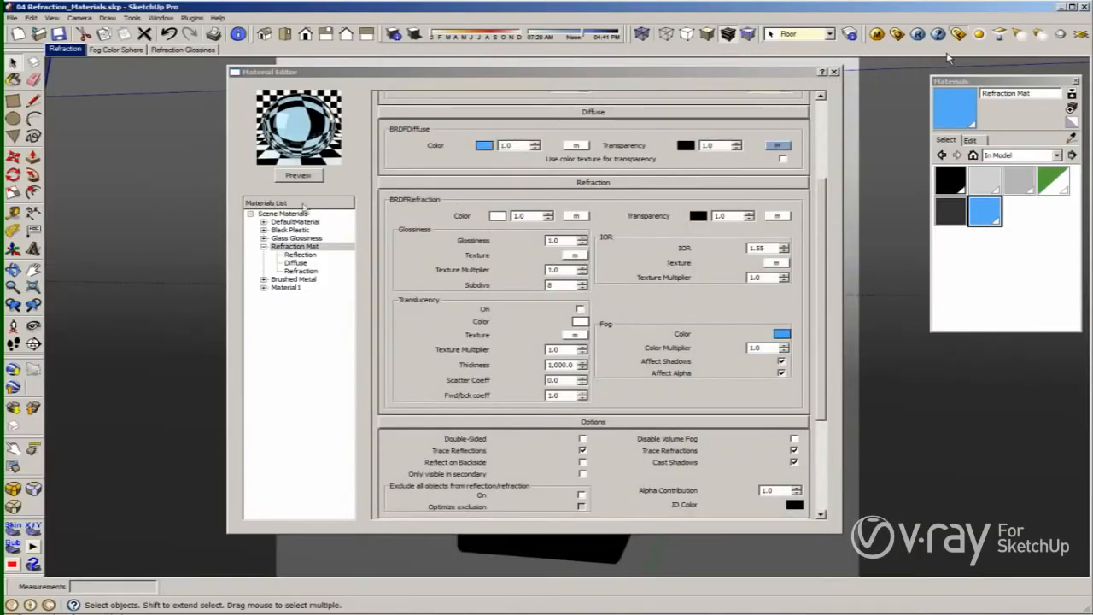
left_click(290, 177)
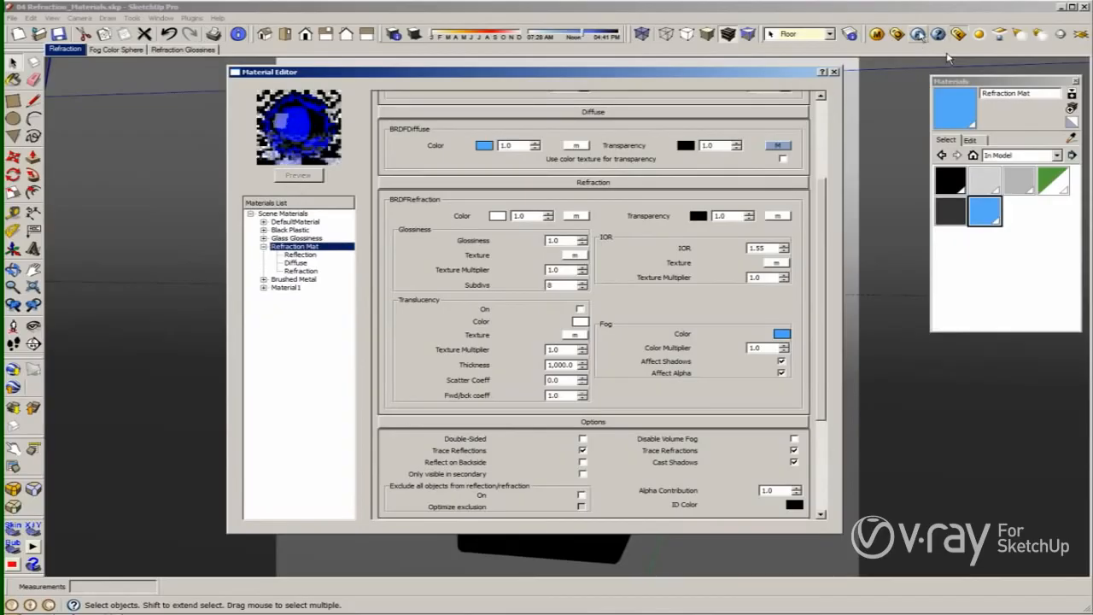
left_click(917, 35)
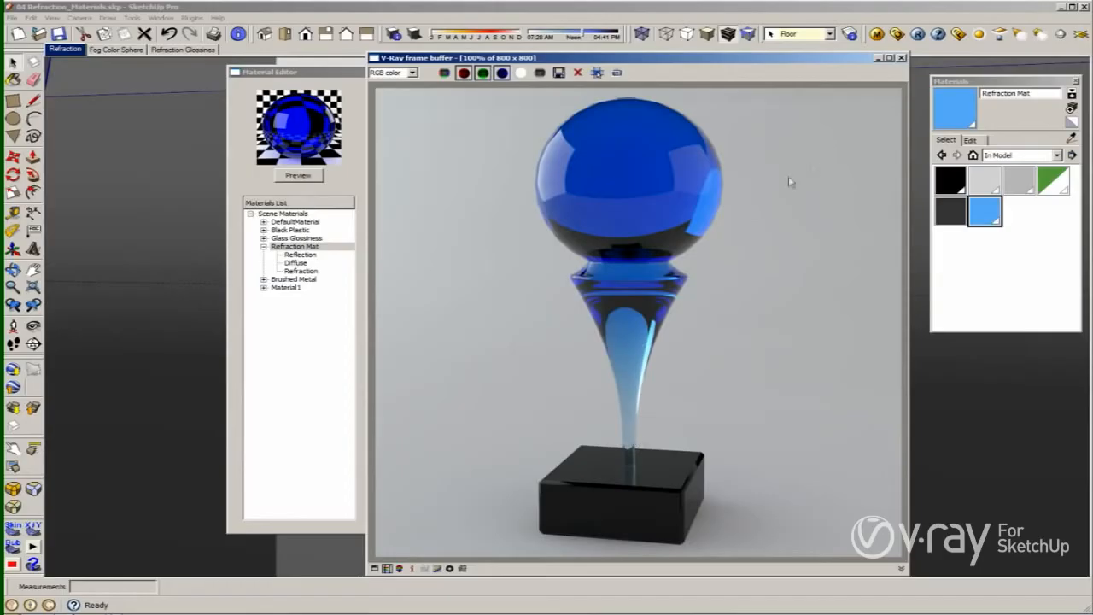
left_click(900, 58)
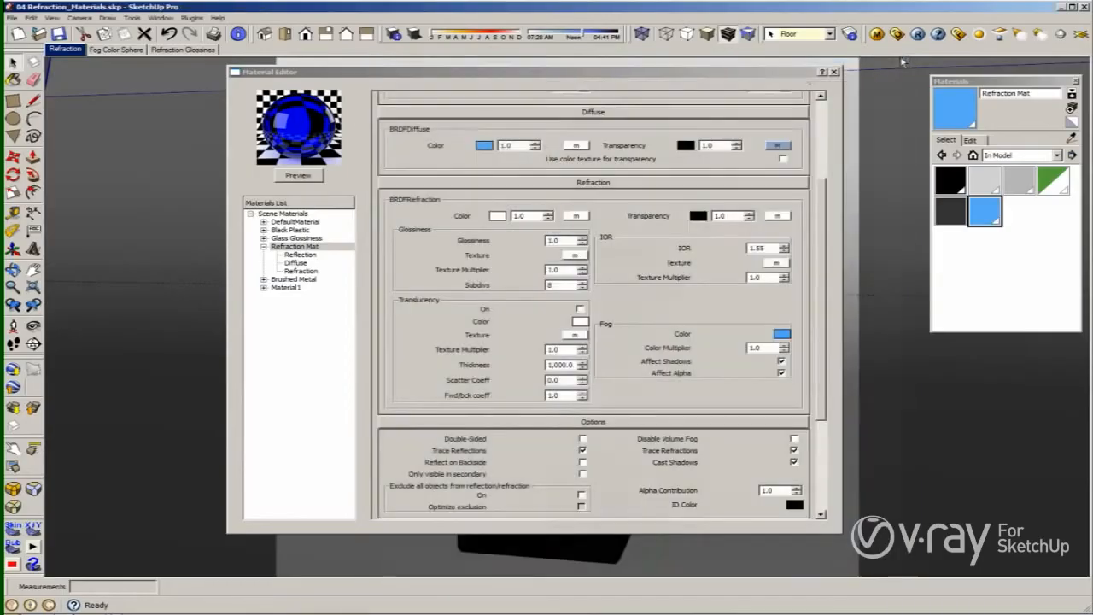
Switch to the Fog Color Sphere scene, close the material editor, and render the three spheres
left_click(119, 51)
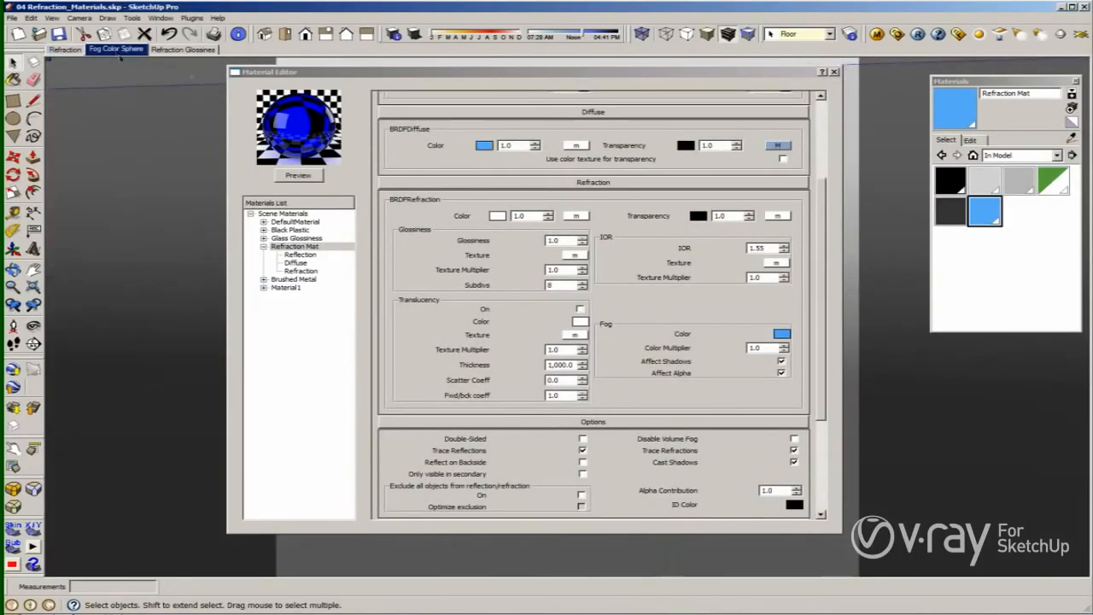
left_click(835, 72)
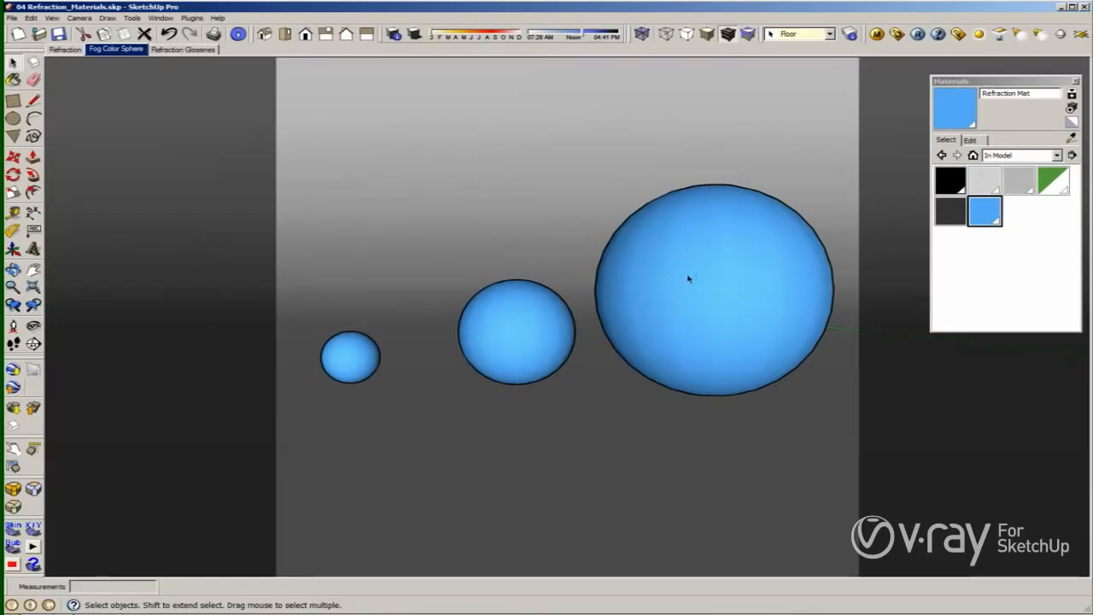
left_click(920, 36)
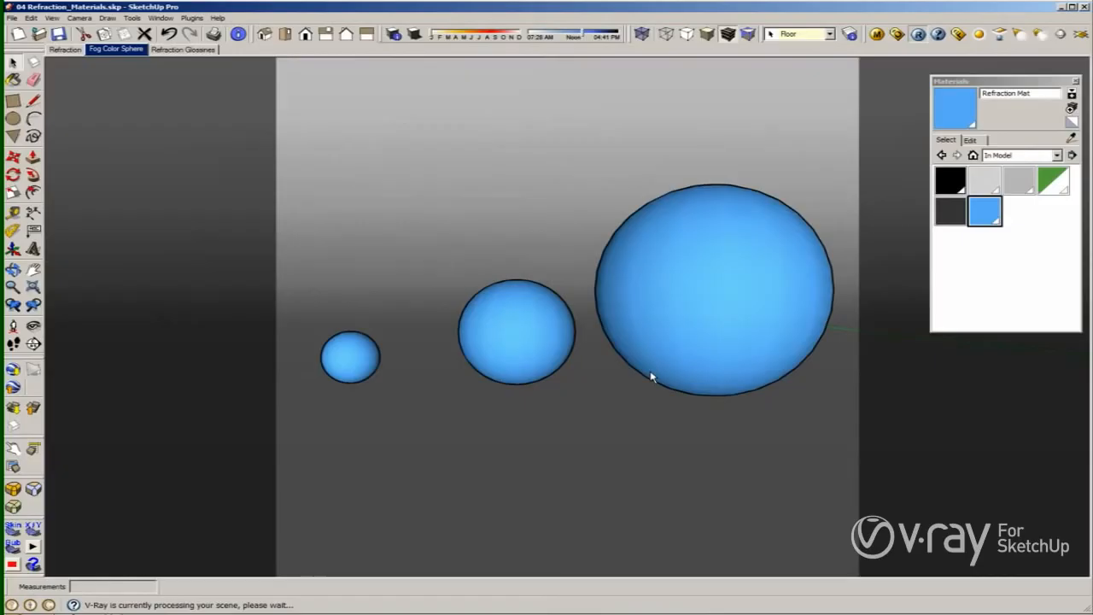
left_click(959, 38)
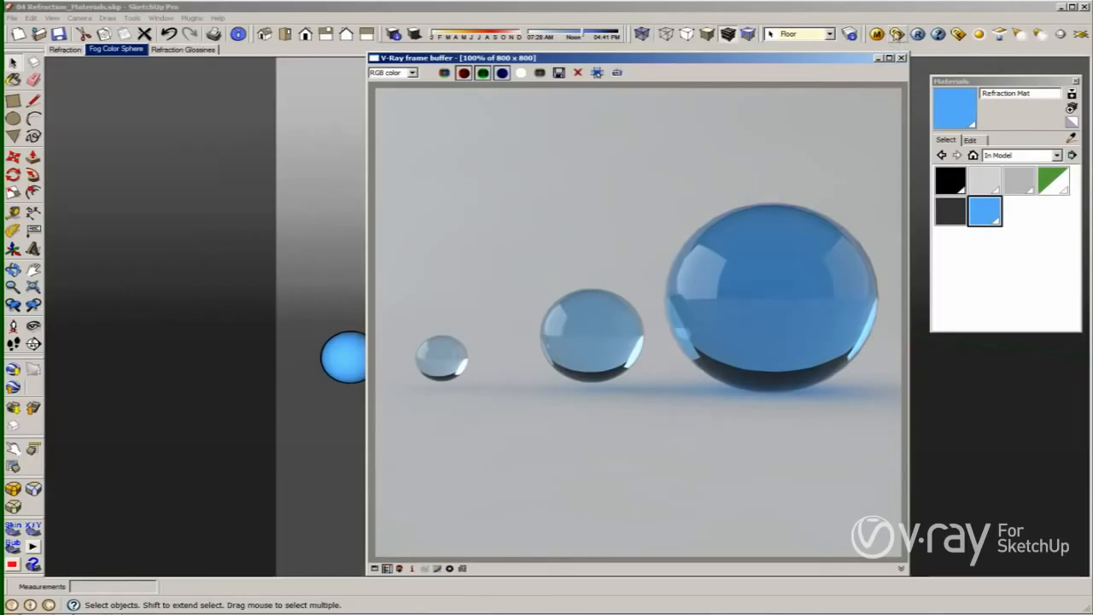
Set the Refraction Mat's fog color multiplier to 3 and render the three spheres
left_click(876, 34)
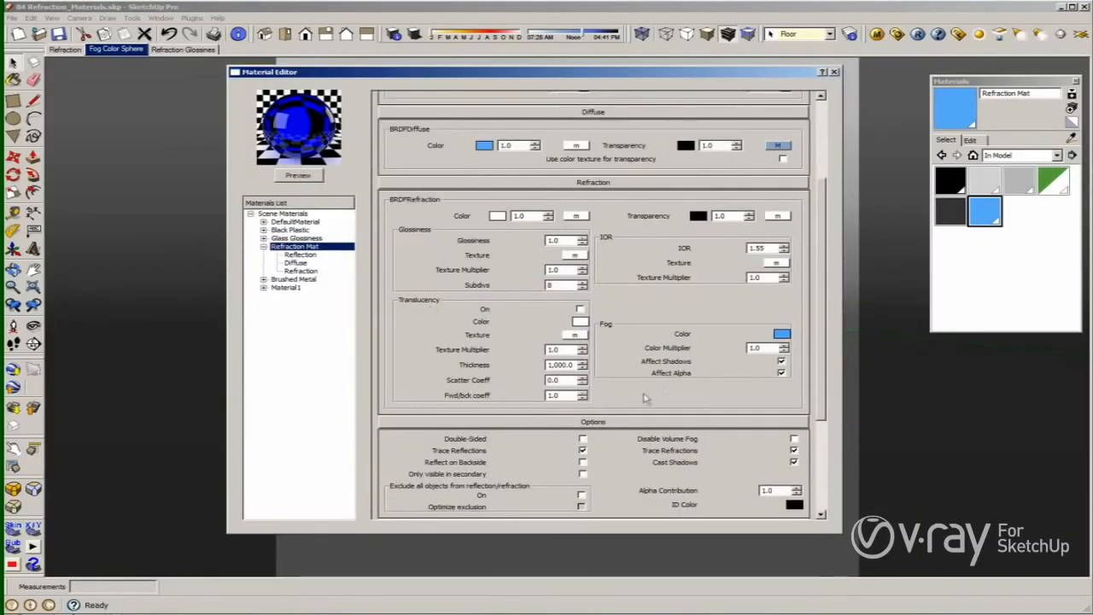
double_click(759, 348)
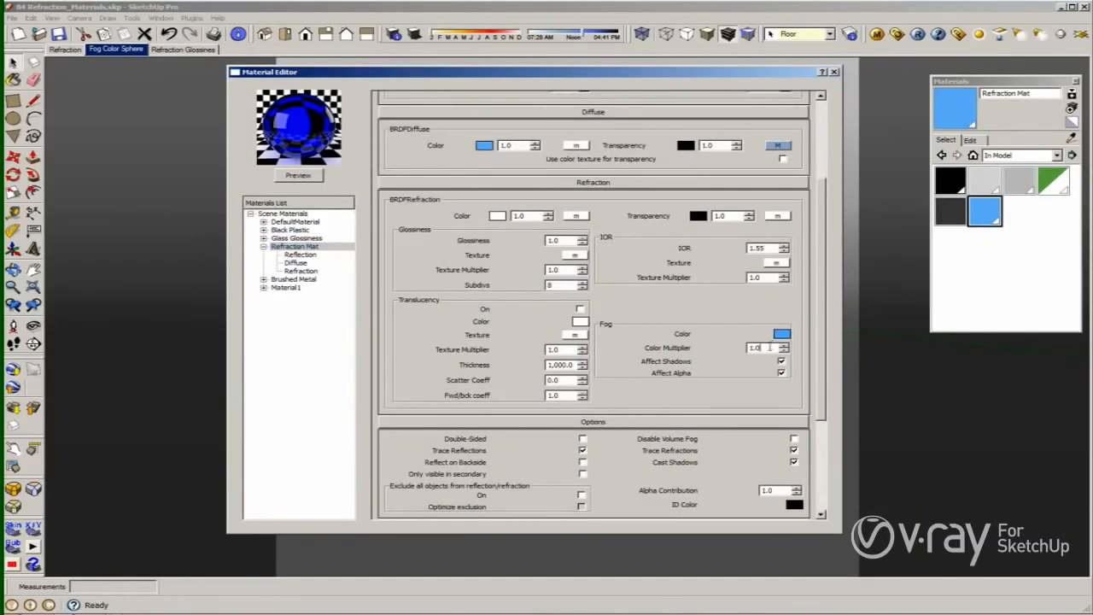
type("3")
left_click(918, 37)
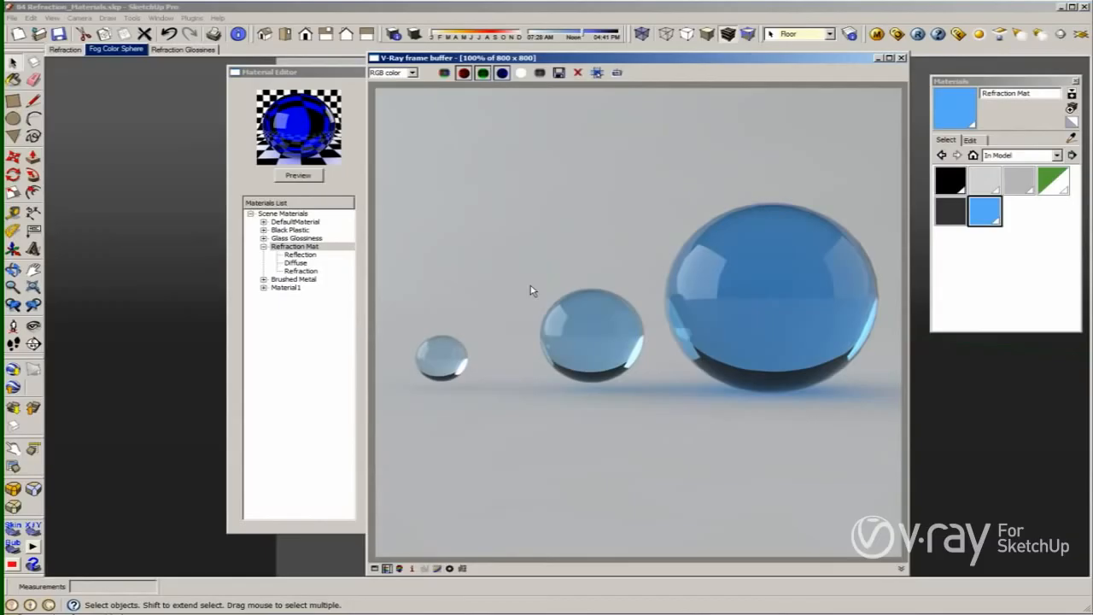
left_click(348, 332)
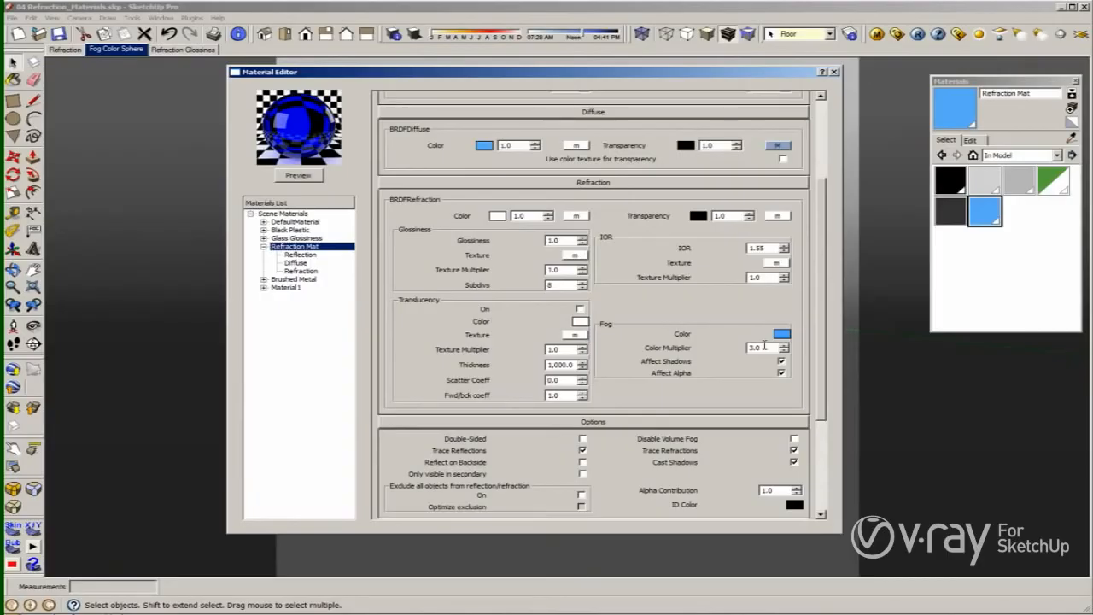
Switch to the Refraction Glossines scene and bring the material editor back up at the reflection settings
left_click(205, 50)
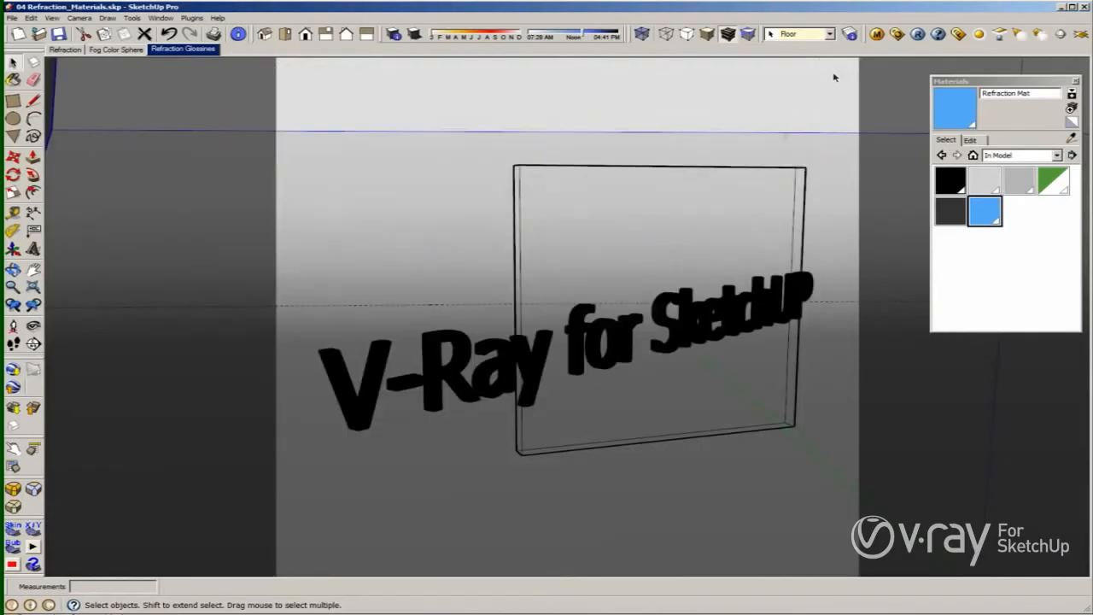
left_click(835, 71)
left_click(876, 34)
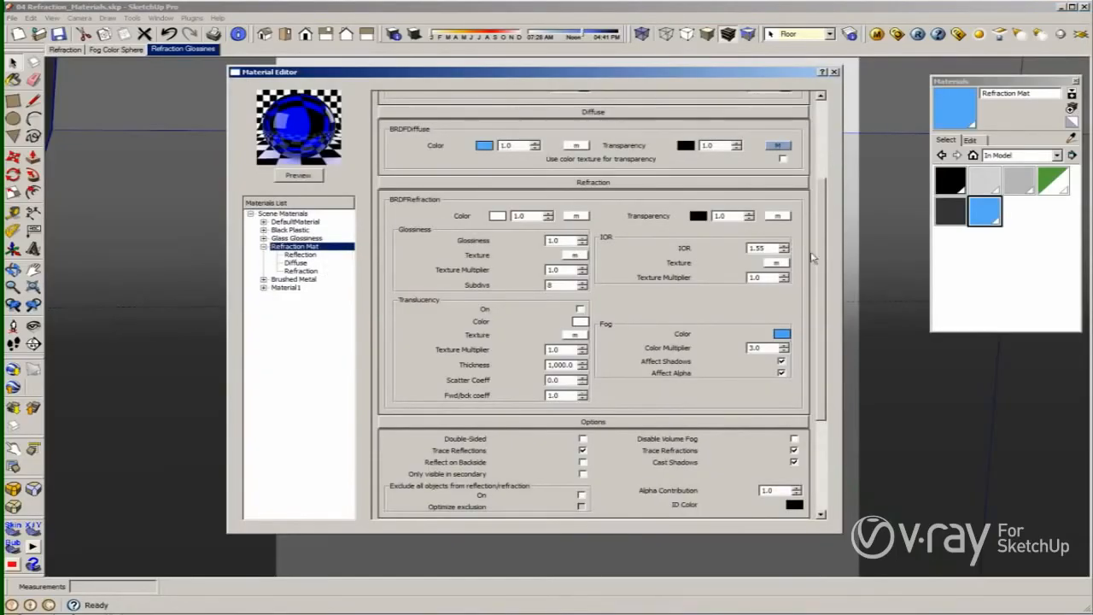
scroll(825, 260, "up", 3)
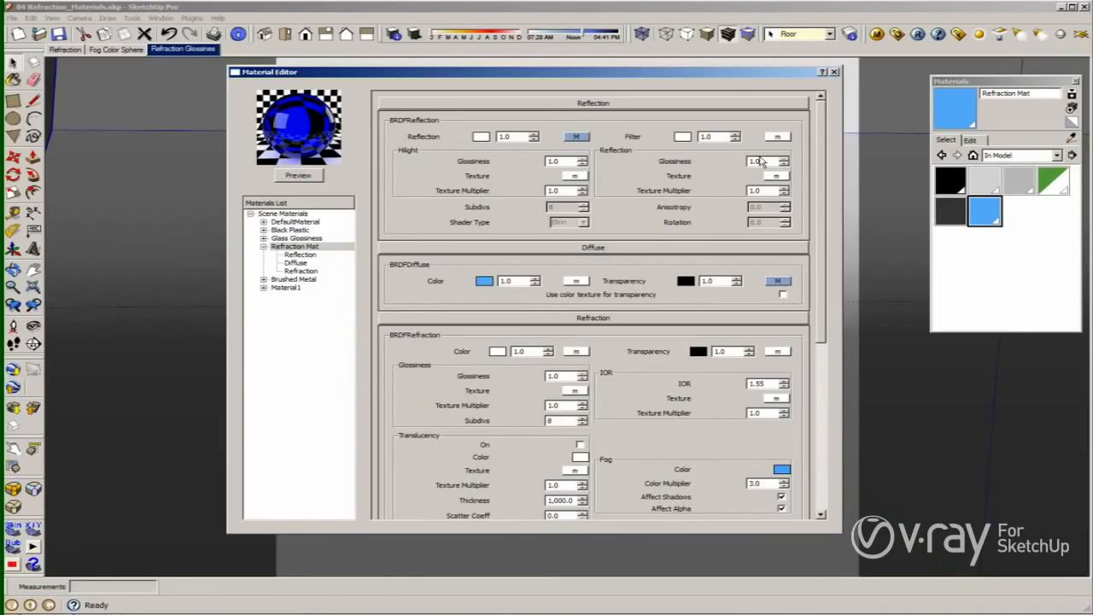
Select the Glass Glossiness material, inspect its refraction glossiness value, and render the glass panel in front of the text
left_click(300, 238)
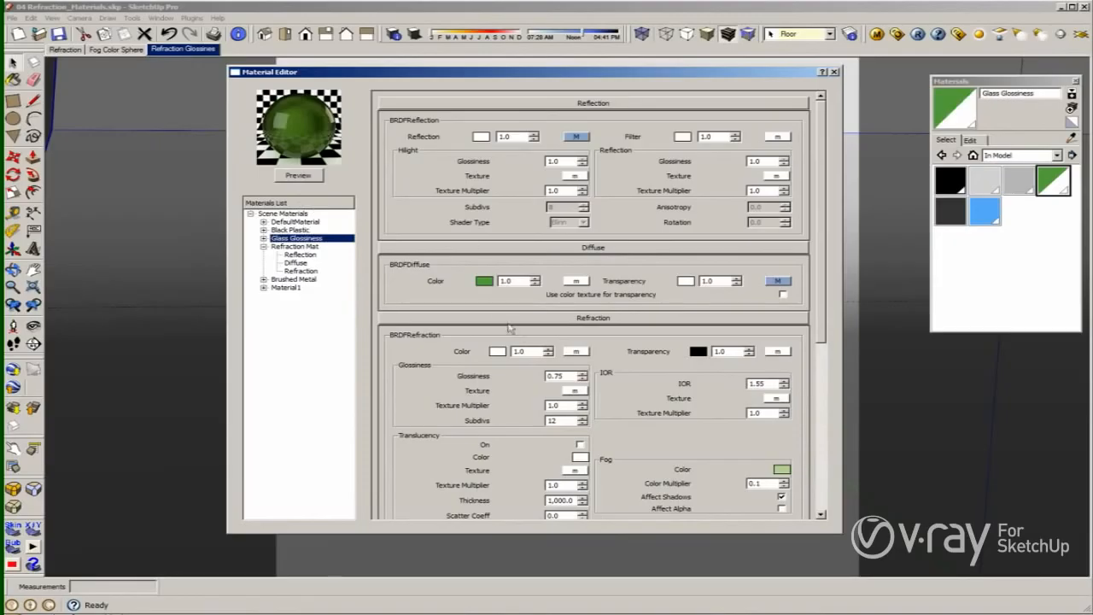
left_click_drag(565, 376, 541, 377)
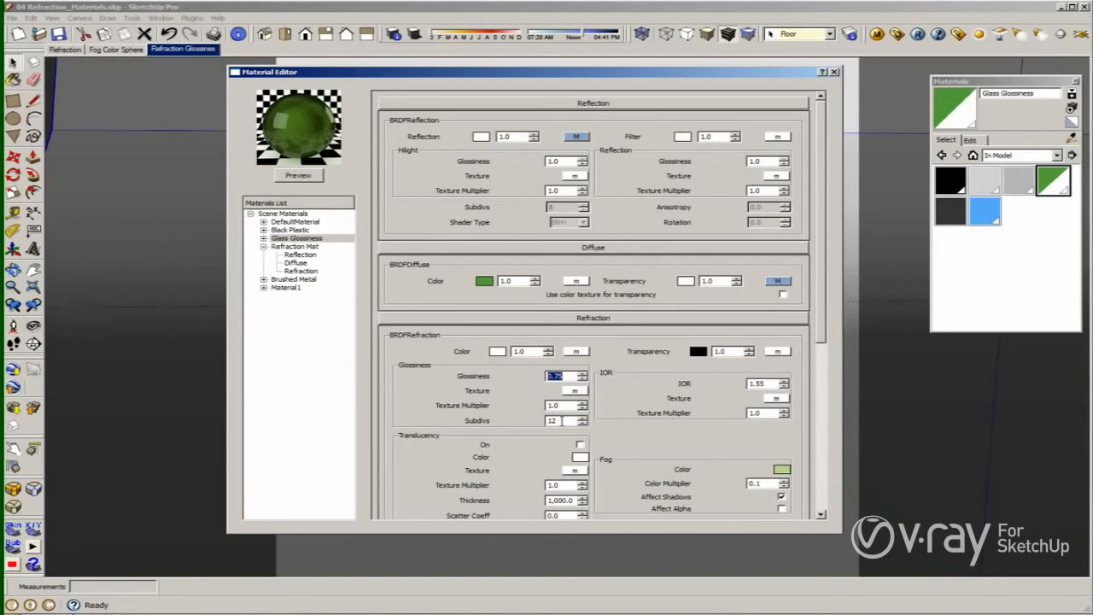
left_click(919, 36)
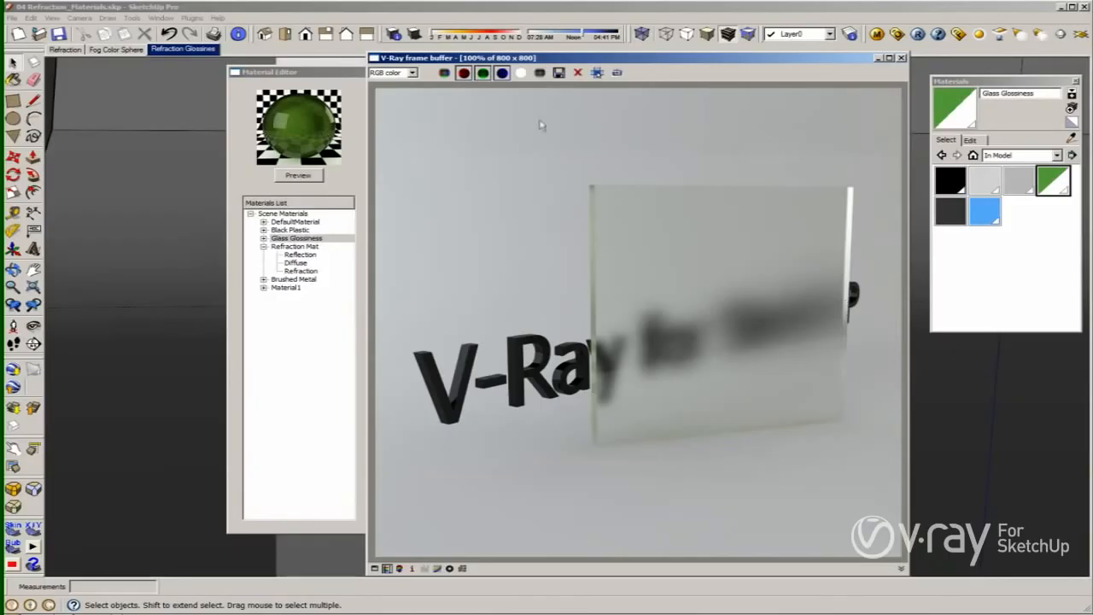
left_click(349, 74)
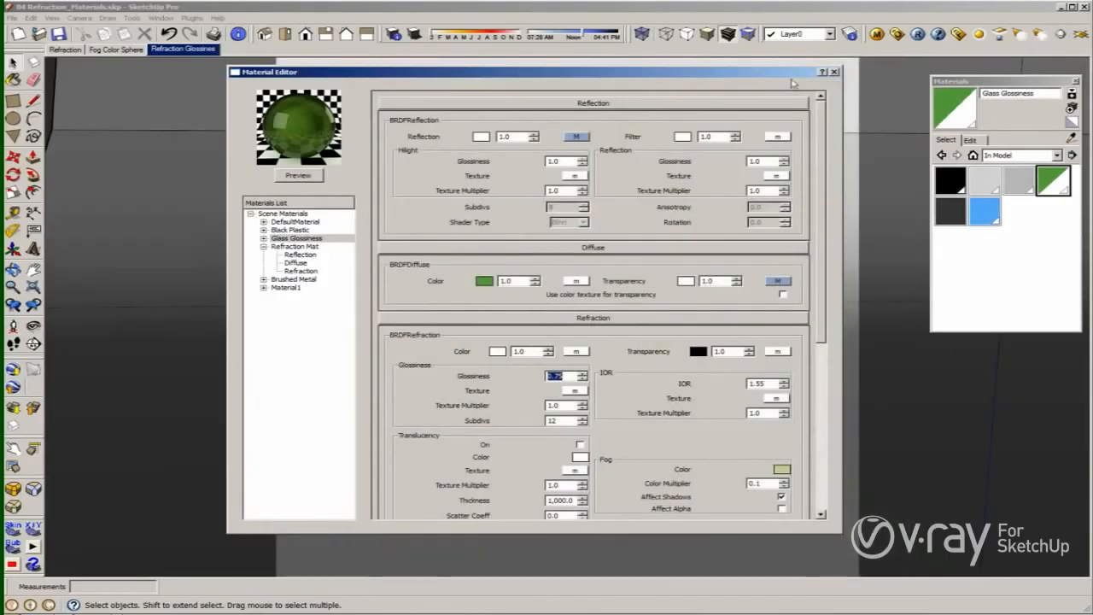
Examine the glass panel's distance from the text from above, restore the Refraction Glossines scene view, and bring back the last render
left_click(834, 72)
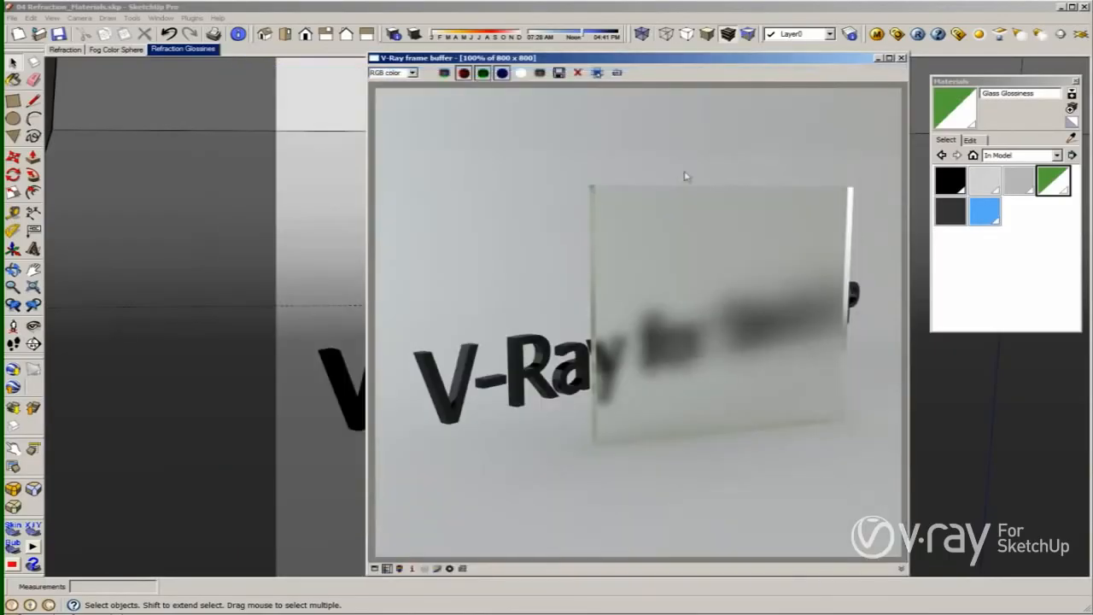
left_click(901, 57)
mouse_move(703, 214)
middle_mouse_down()
mouse_move(720, 327)
mouse_move(715, 441)
mouse_move(639, 410)
mouse_move(624, 441)
mouse_move(690, 329)
middle_mouse_up()
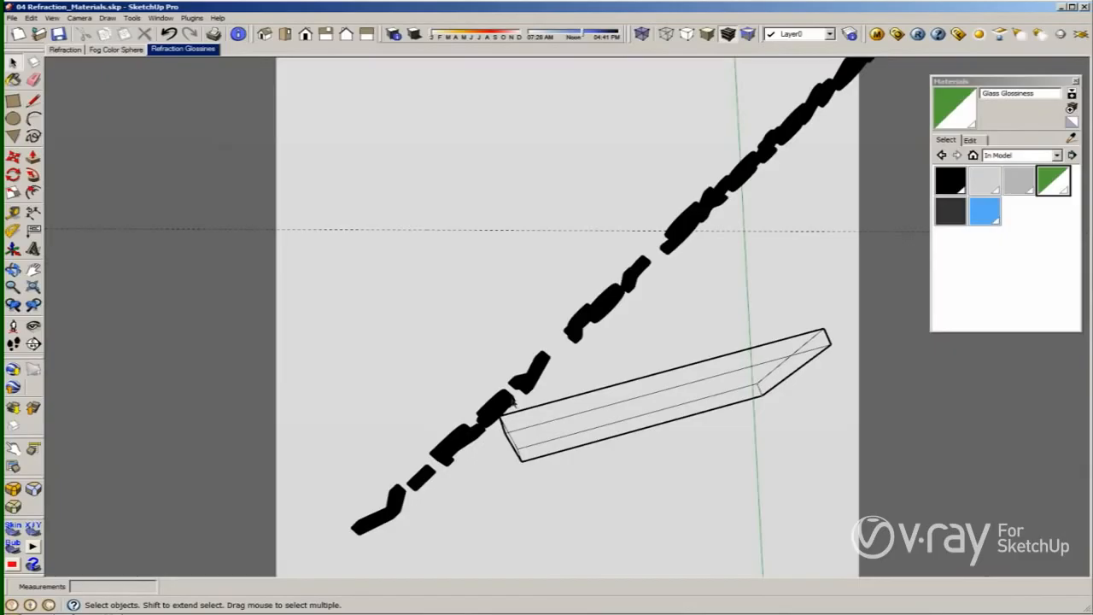
middle_click_drag(558, 398, 531, 152)
left_click(200, 49)
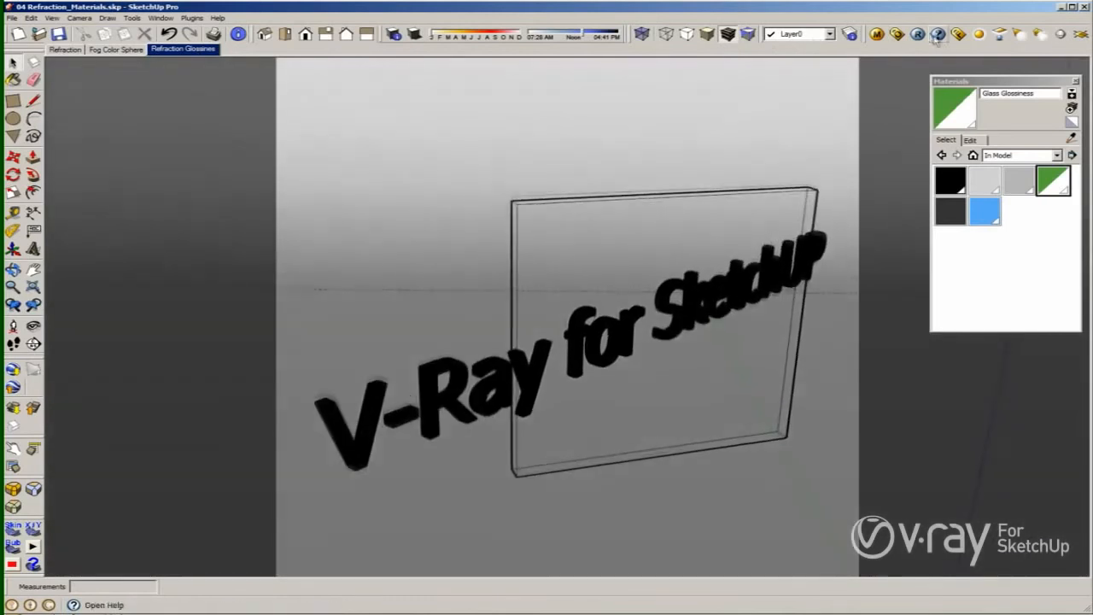
left_click(897, 34)
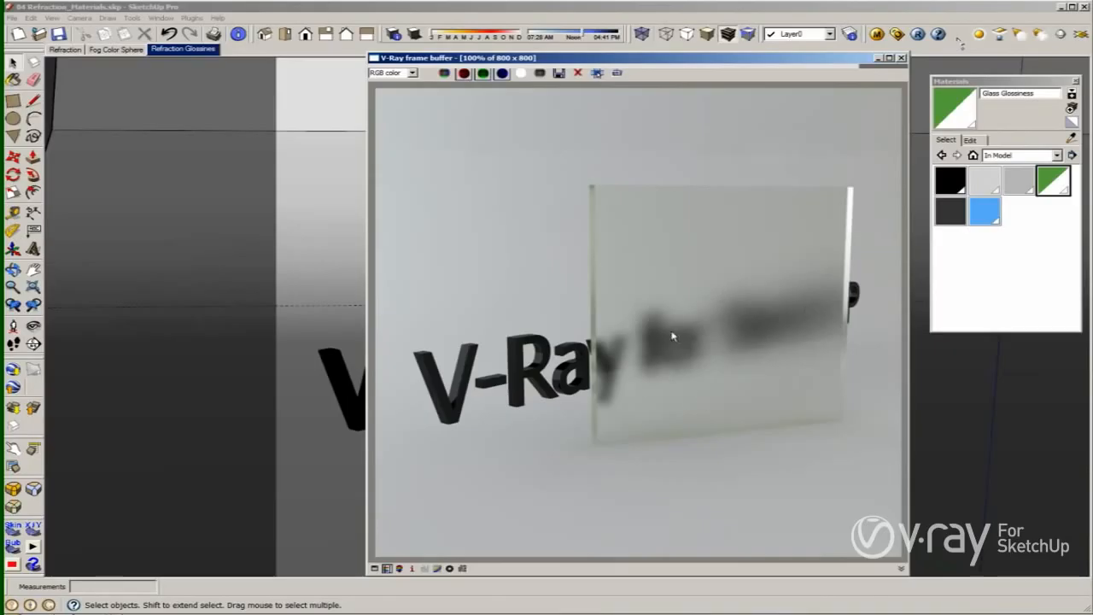
Set the refraction IOR of the Glass Glossiness material to 2.47
left_click(876, 34)
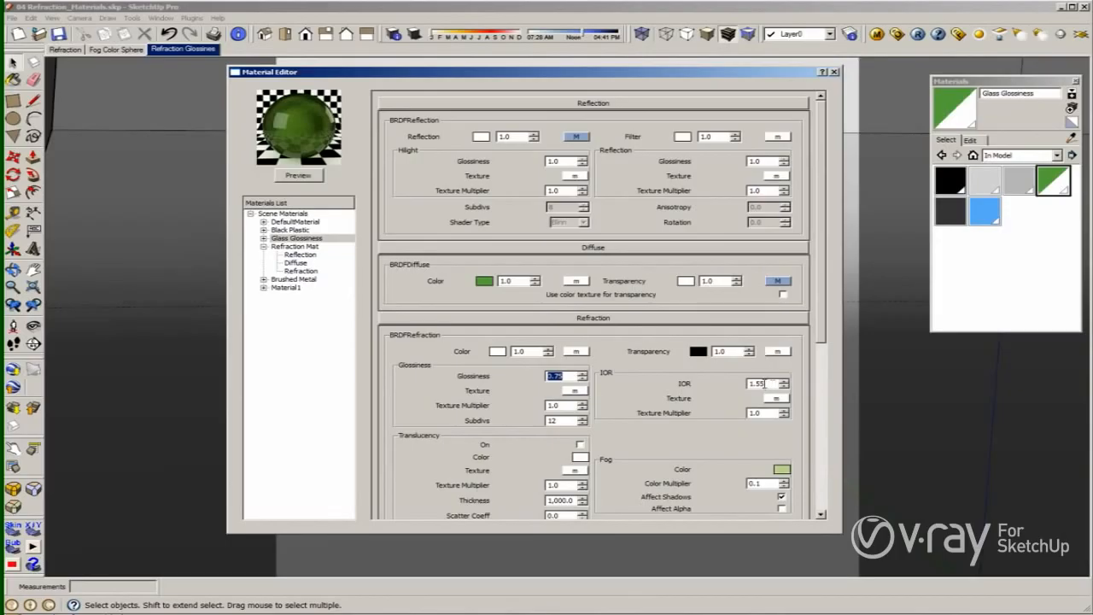
double_click(765, 384)
type("2.47")
Switch the fog's Affect Shadows option off and back on for the Glass Glossiness material
left_click_drag(815, 335, 815, 413)
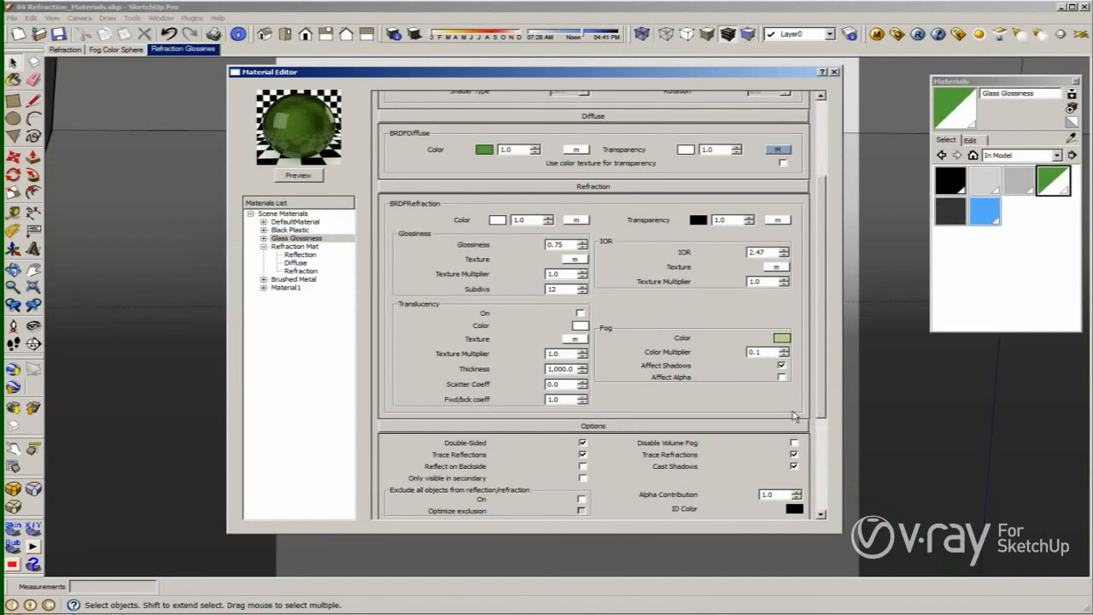
left_click(782, 365)
left_click(781, 366)
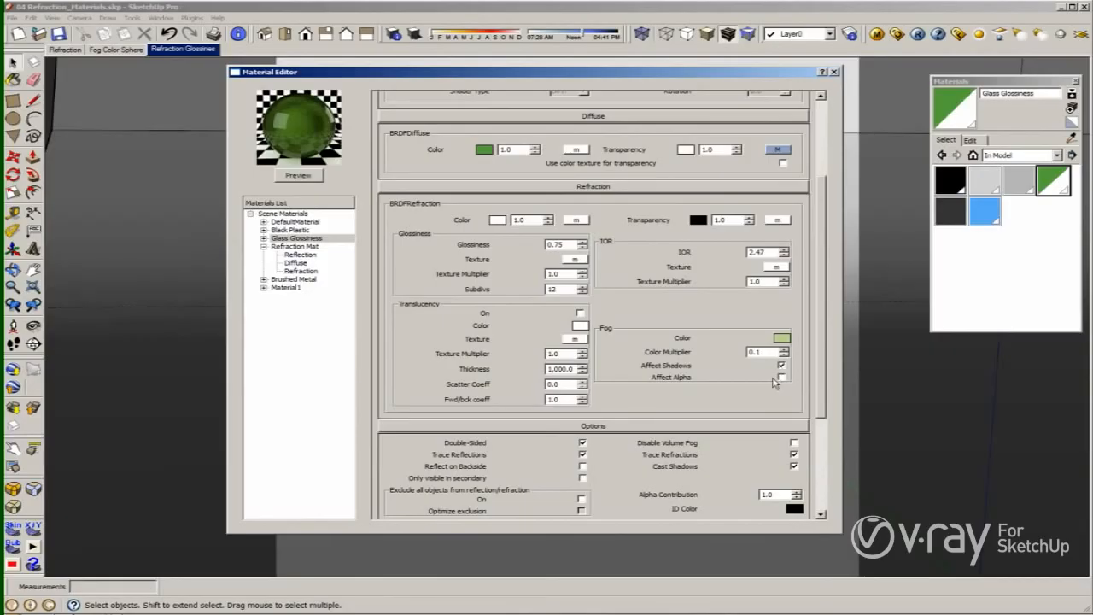